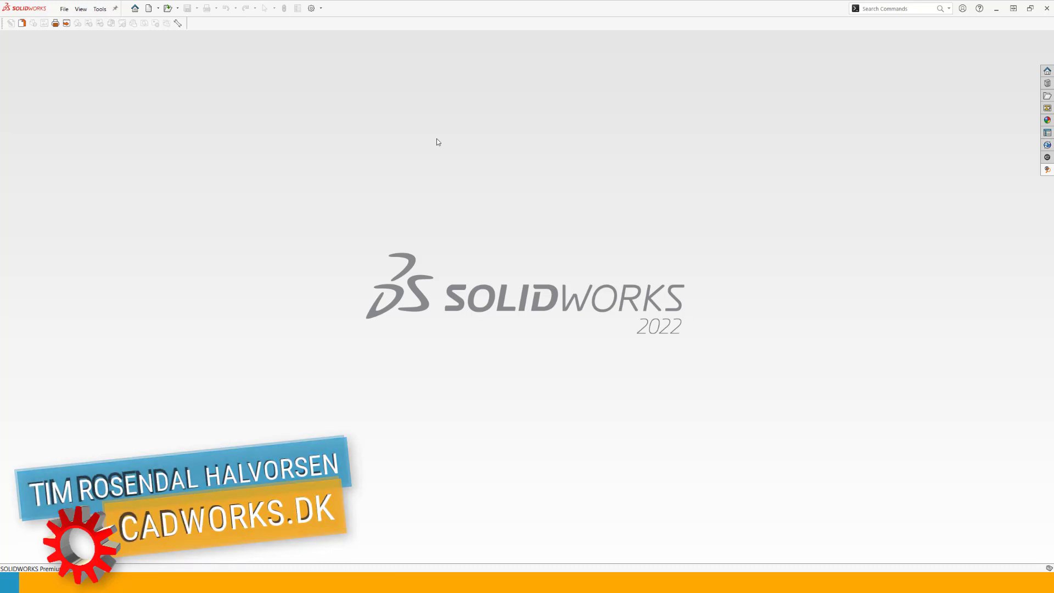
# Open the System Options dialog with the Options gear on the top toolbar
pyautogui.click(311, 8)
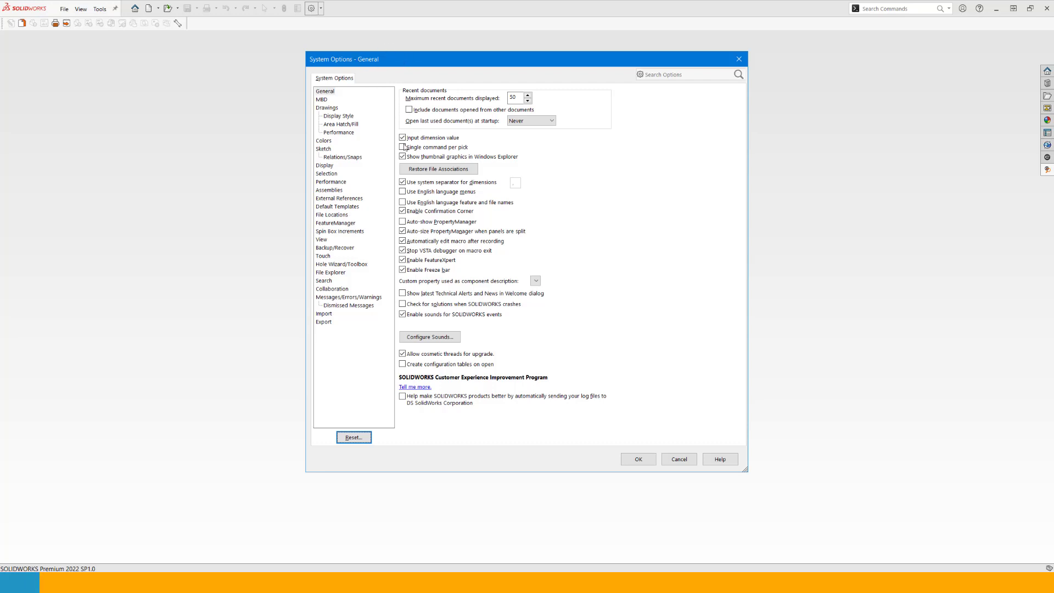
# Review the File Locations folders for General Tables, Revision Table Templates and Sheet Formats, then confirm with OK
pyautogui.click(343, 216)
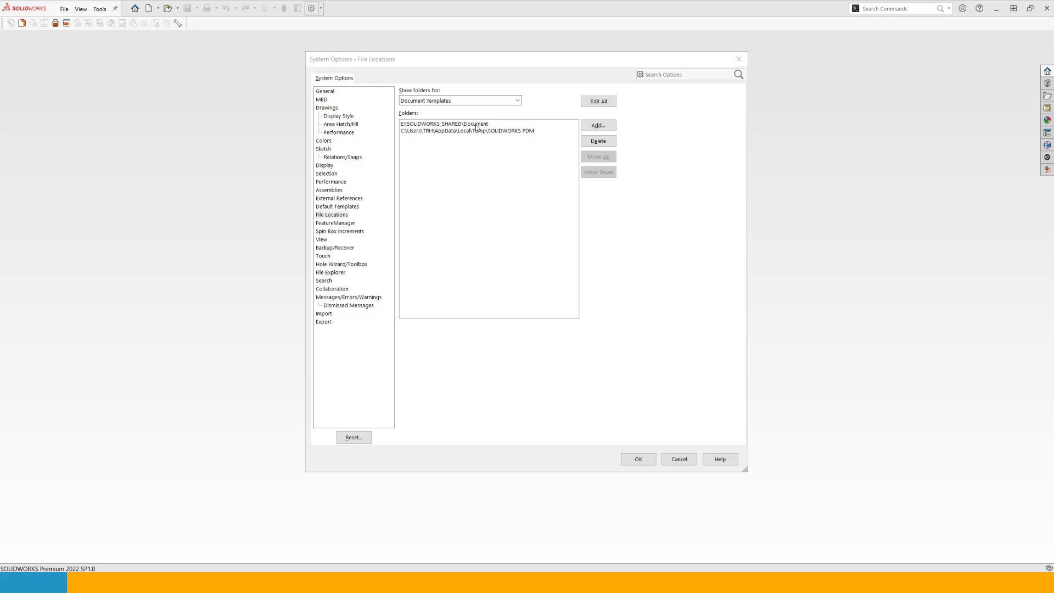
pyautogui.click(496, 104)
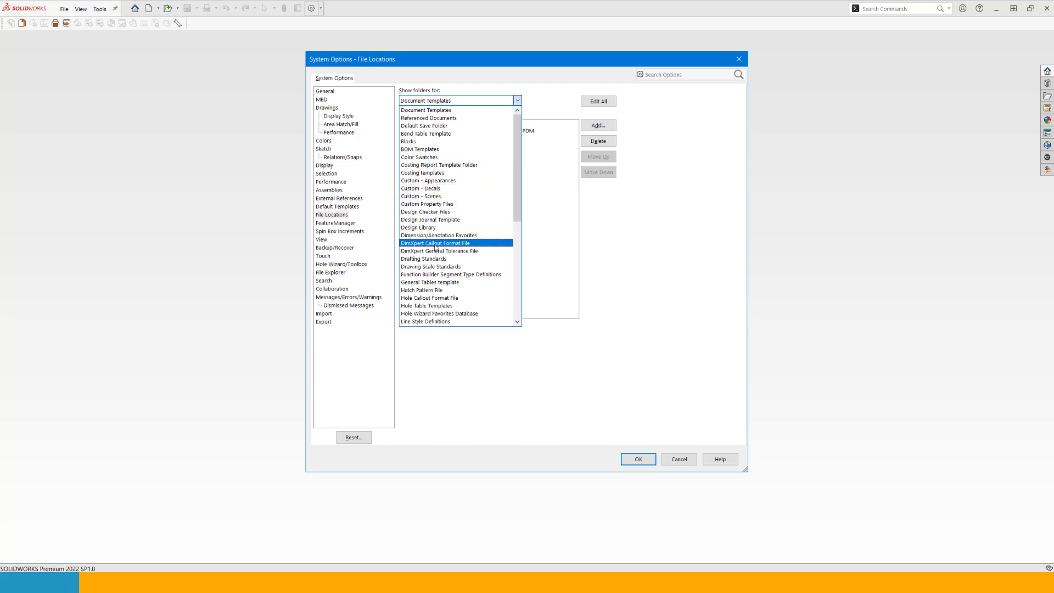
pyautogui.click(442, 282)
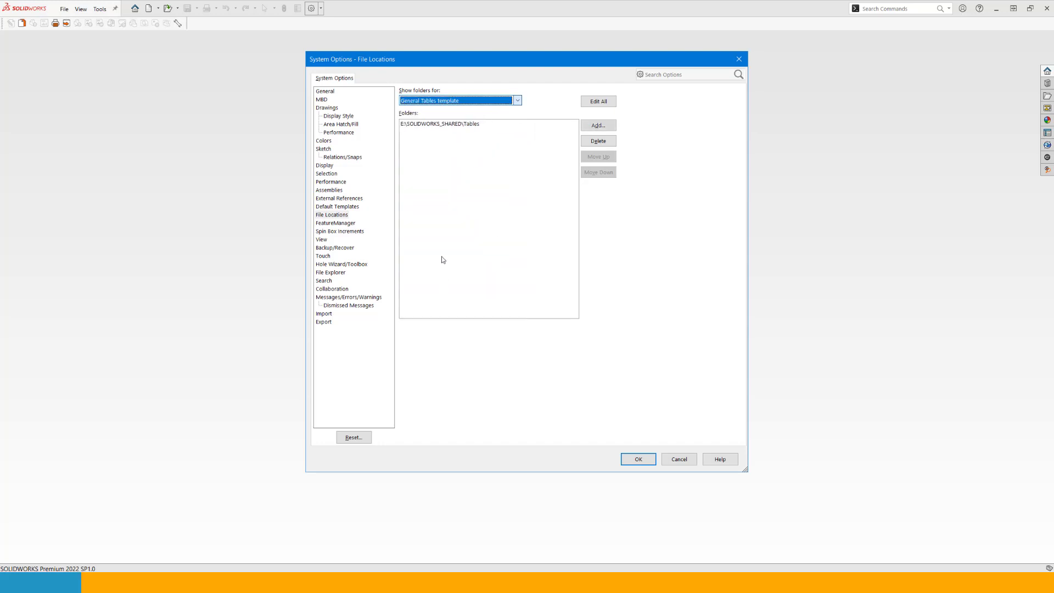
pyautogui.click(429, 103)
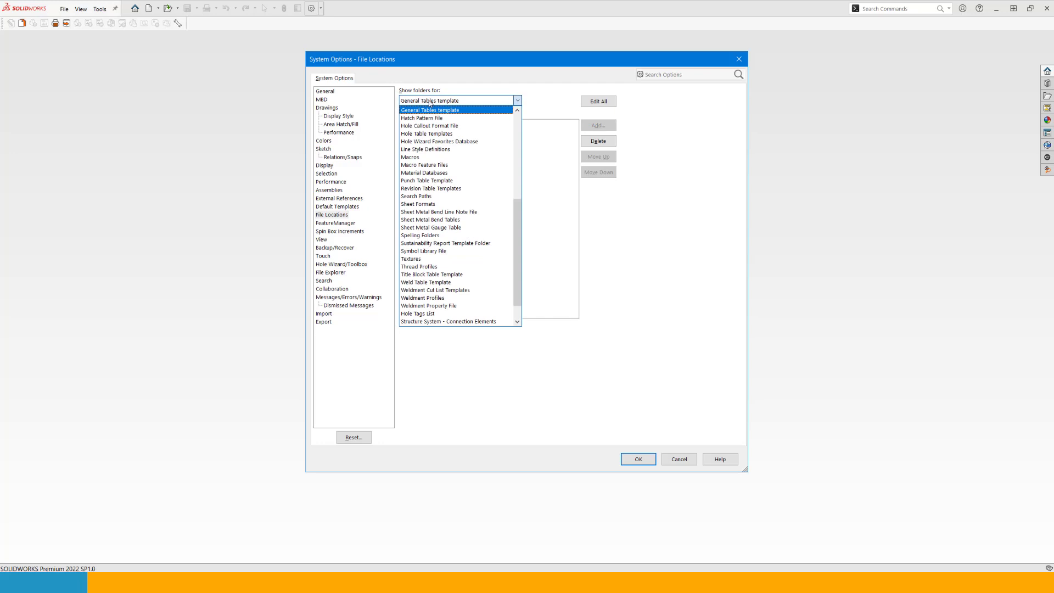
pyautogui.press('Down')
pyautogui.press('Down')
pyautogui.press('Down')
pyautogui.press('Down')
pyautogui.press('Down')
pyautogui.press('Down')
pyautogui.press('Down')
pyautogui.press('Down')
pyautogui.press('Down')
pyautogui.press('Down')
pyautogui.press('Return')
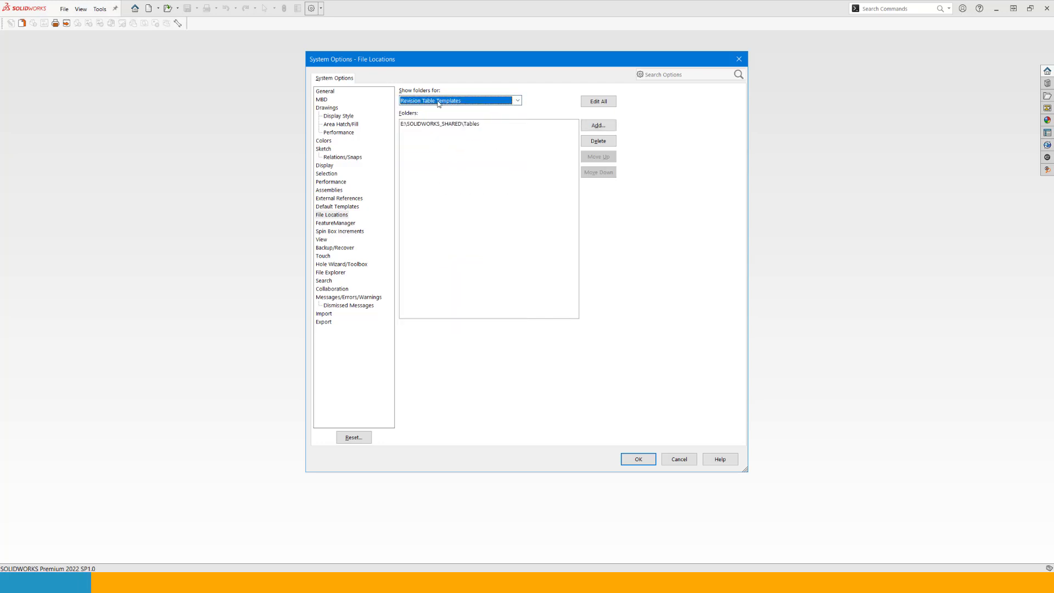
pyautogui.click(439, 103)
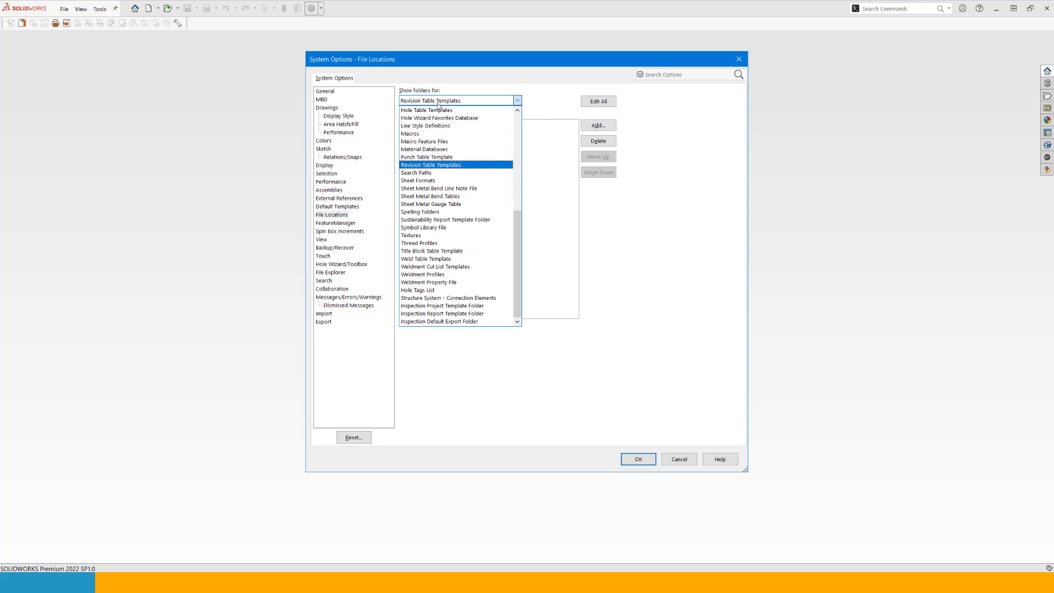
pyautogui.click(429, 180)
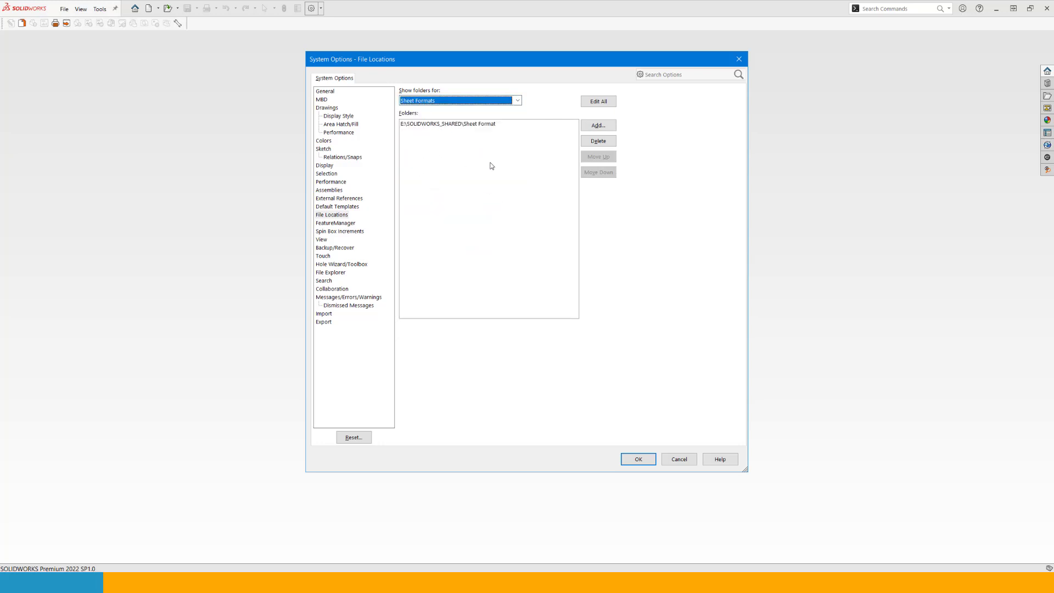
pyautogui.click(476, 102)
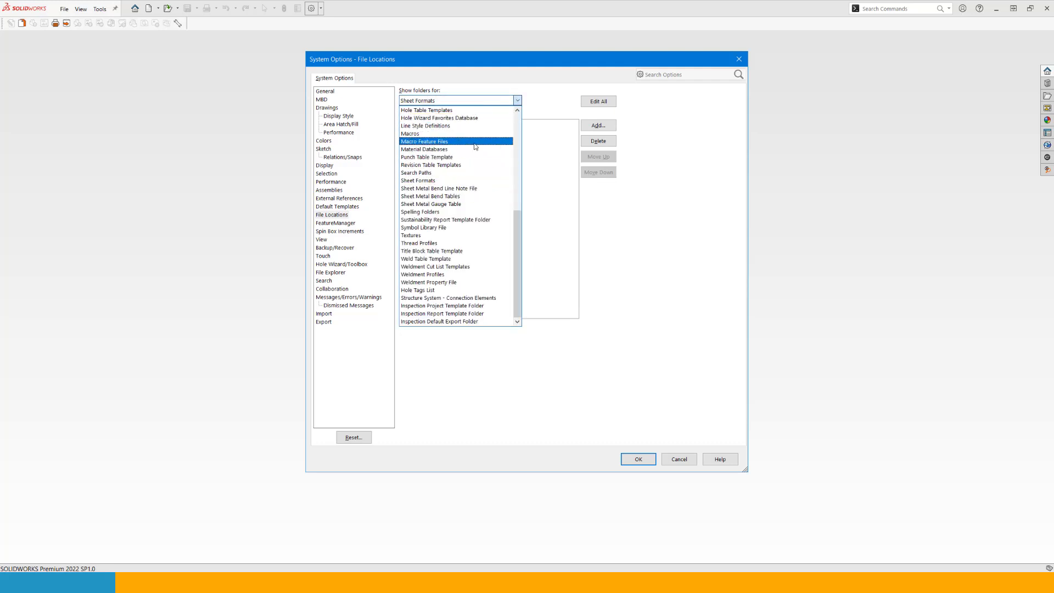
pyautogui.click(519, 102)
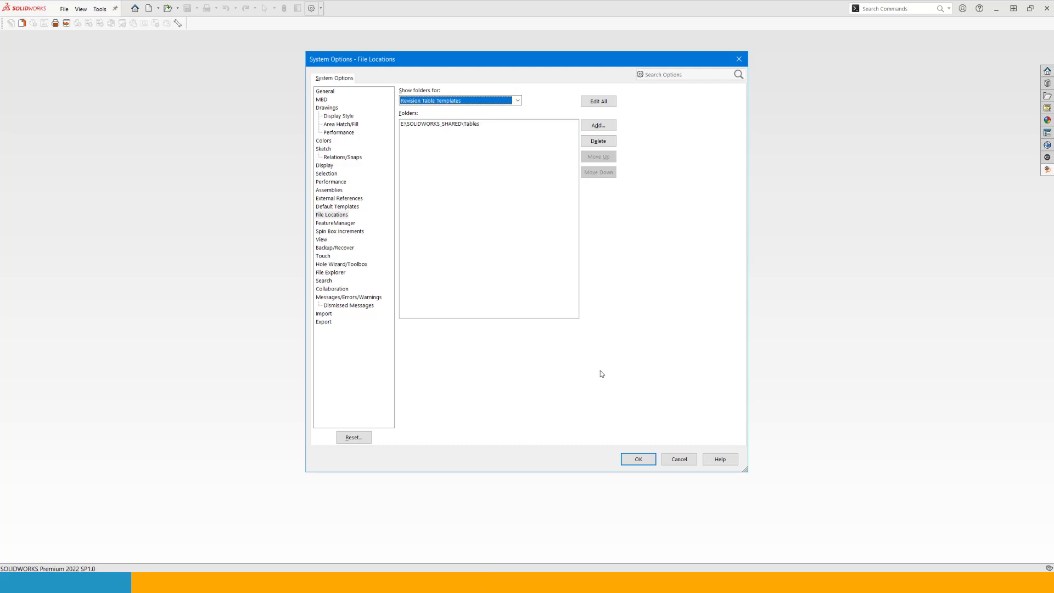
pyautogui.click(638, 459)
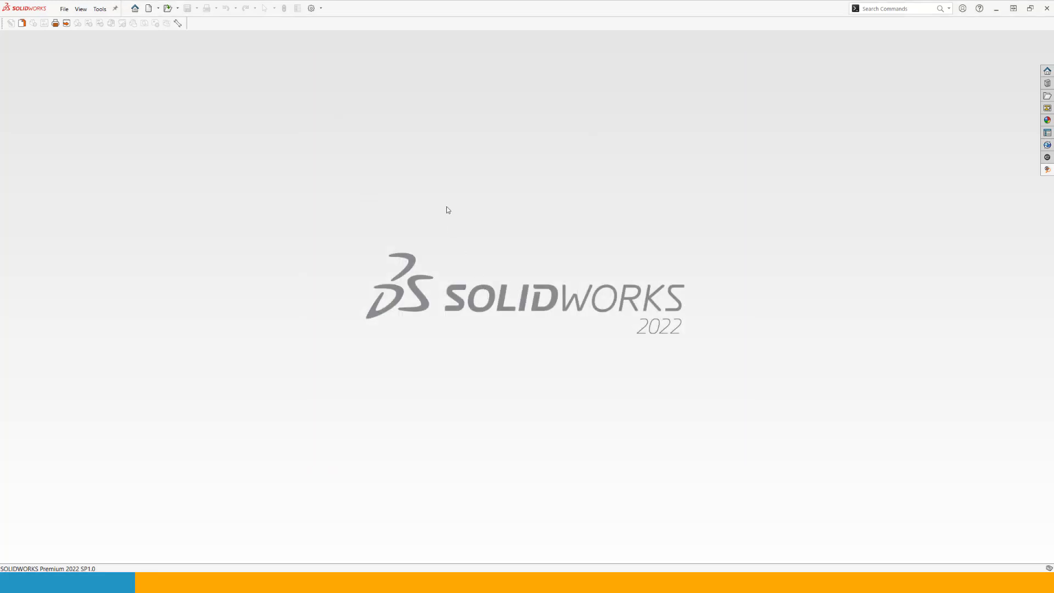
# Create a new drawing from the Drawing template on A4-S, with Display sheet format unchecked
pyautogui.click(148, 8)
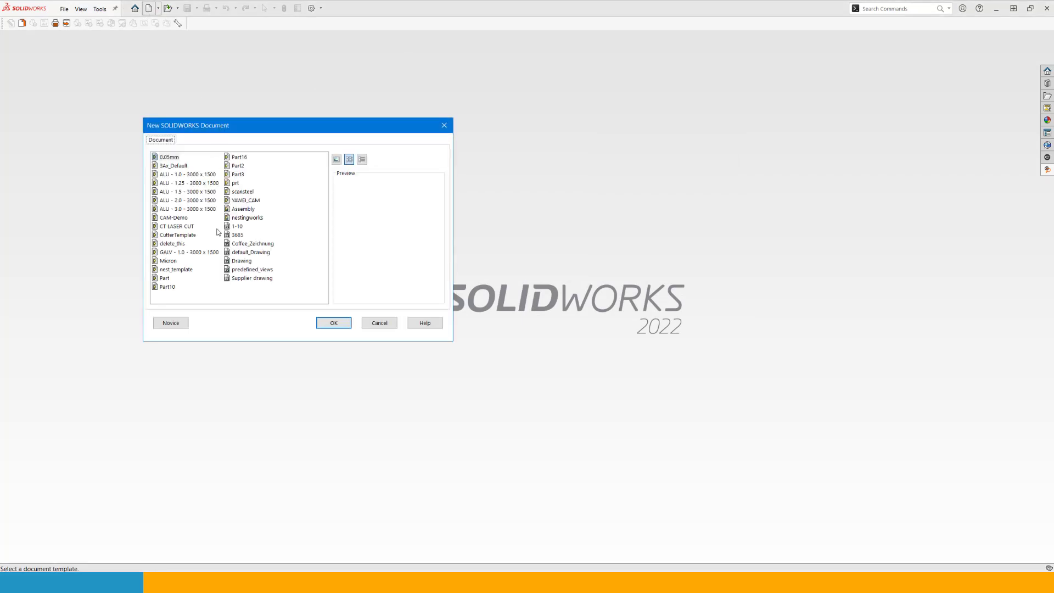
pyautogui.click(241, 260)
pyautogui.click(340, 322)
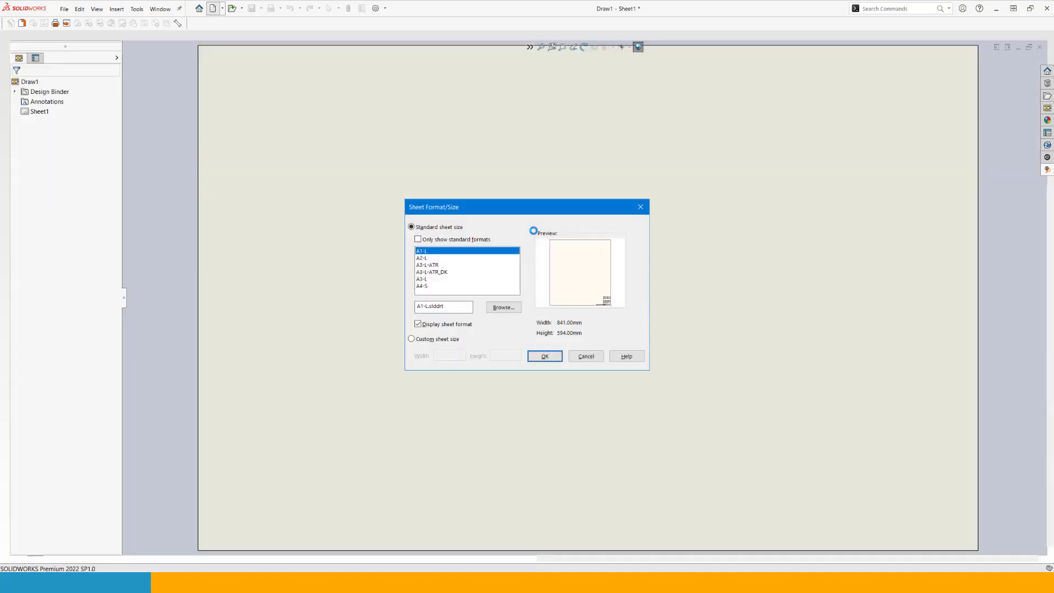
pyautogui.click(428, 287)
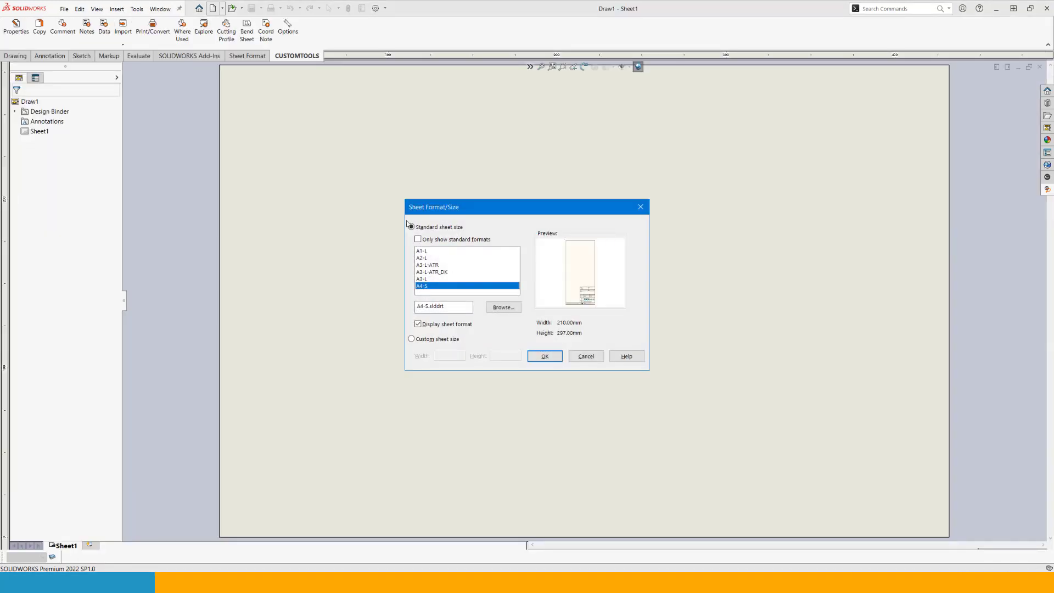
pyautogui.click(426, 327)
pyautogui.click(550, 358)
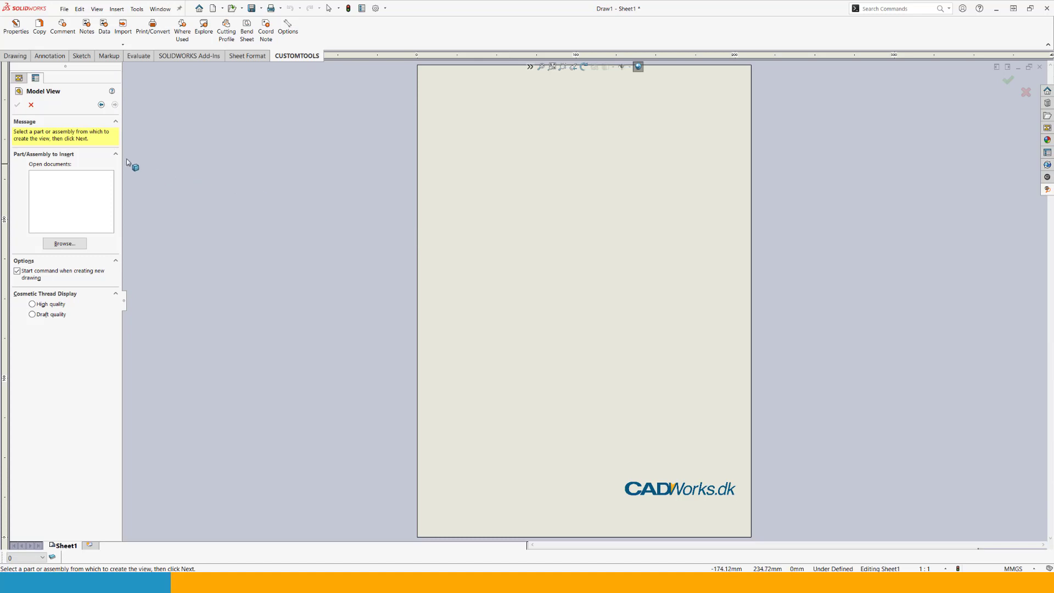
# Dismiss Model View and enable Display sheet format in Sheet1's properties to show the A4 border
pyautogui.click(31, 104)
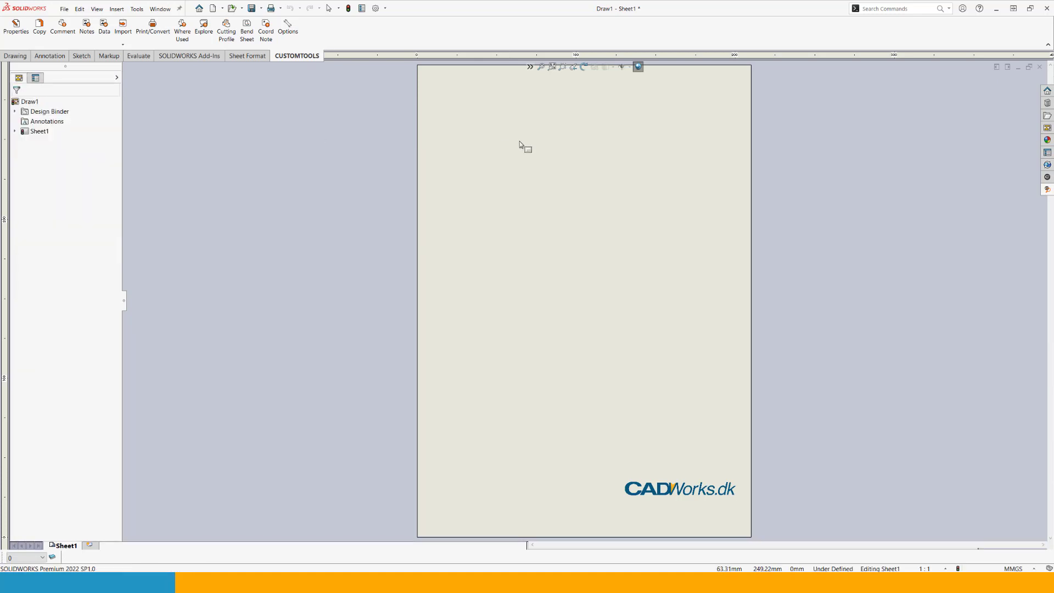
pyautogui.rightClick(572, 163)
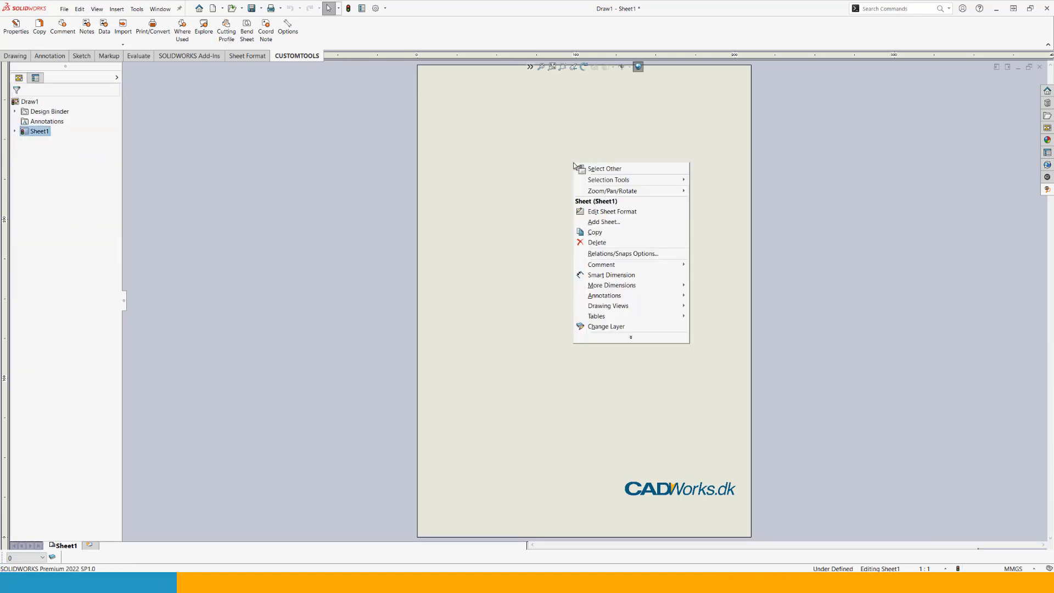
pyautogui.click(14, 130)
pyautogui.click(24, 141)
pyautogui.rightClick(48, 142)
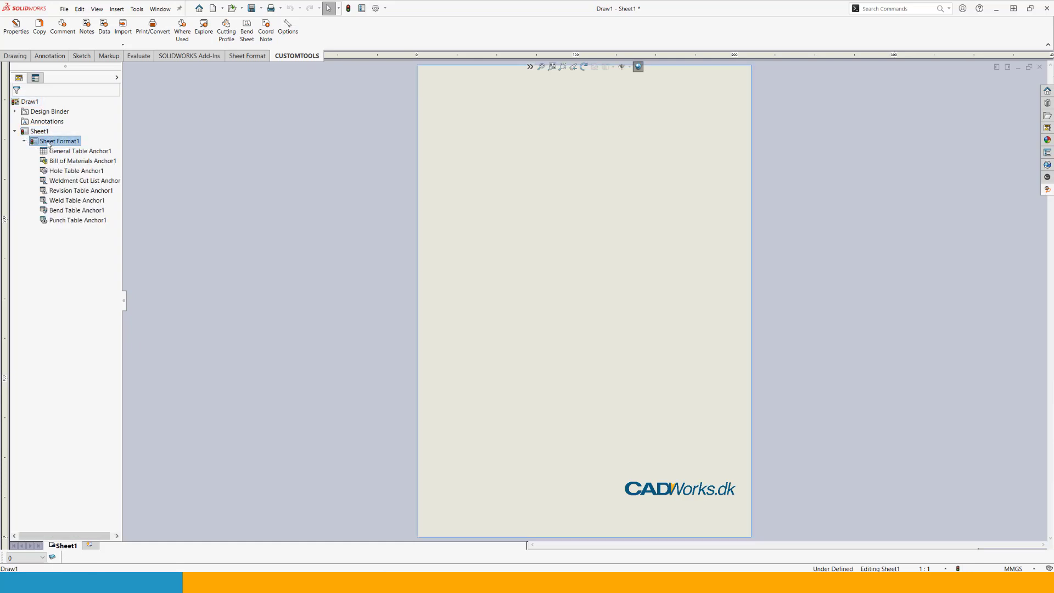
pyautogui.rightClick(540, 166)
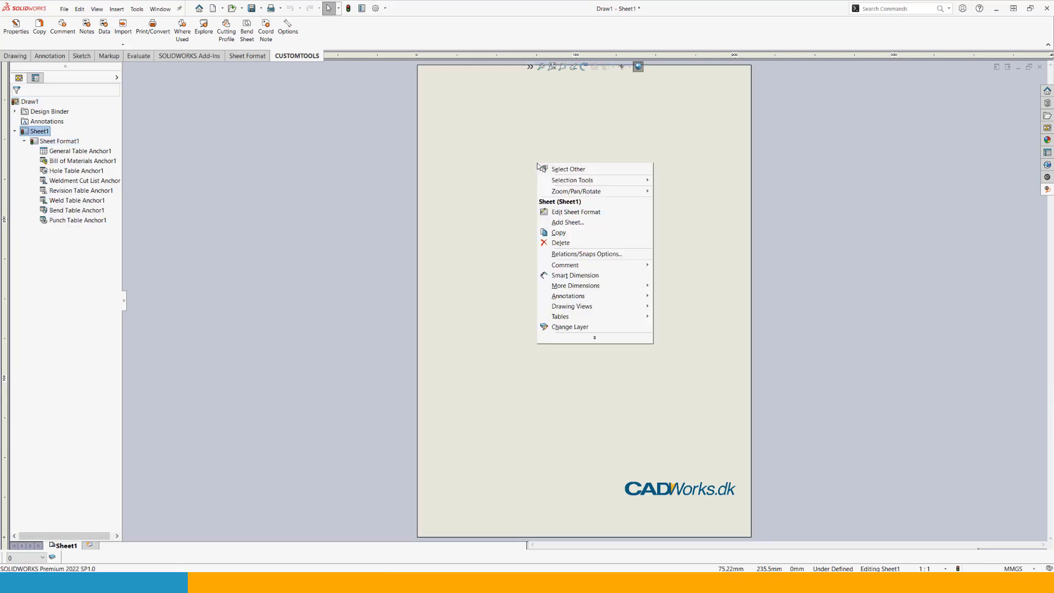
pyautogui.click(581, 338)
pyautogui.click(572, 266)
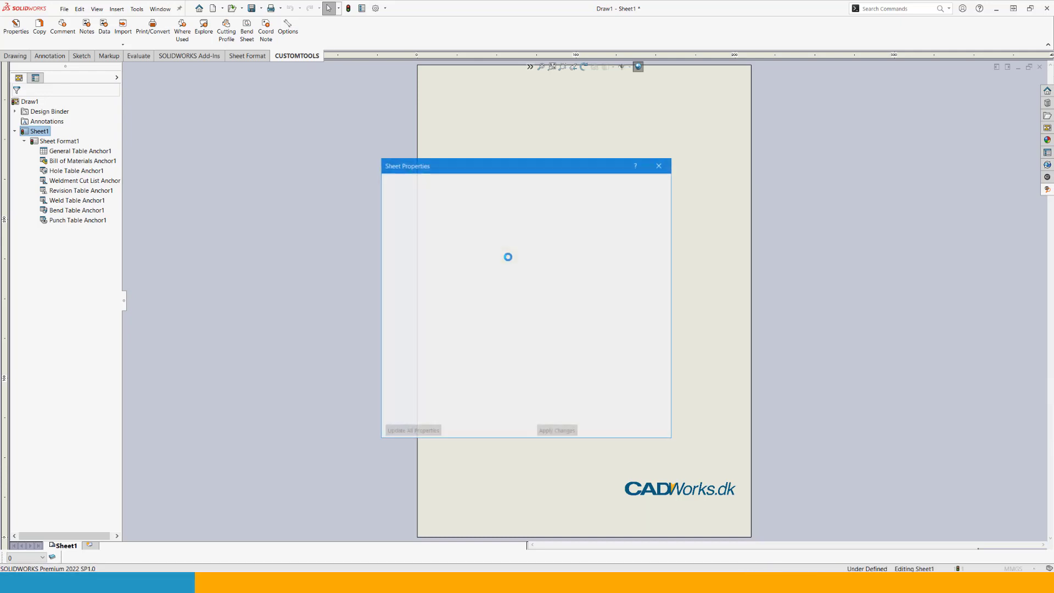
pyautogui.click(416, 330)
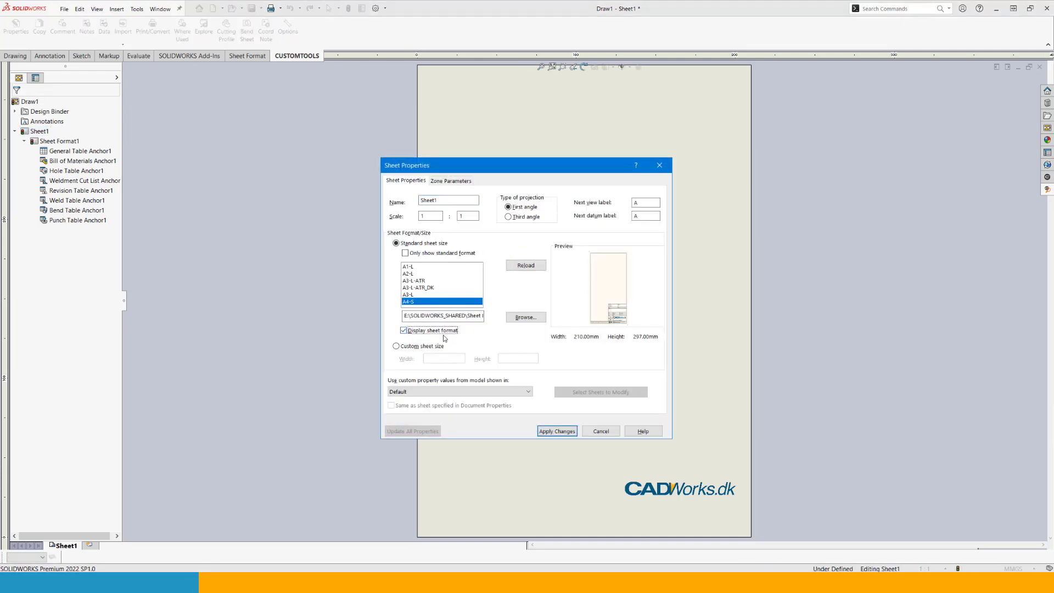
pyautogui.click(571, 431)
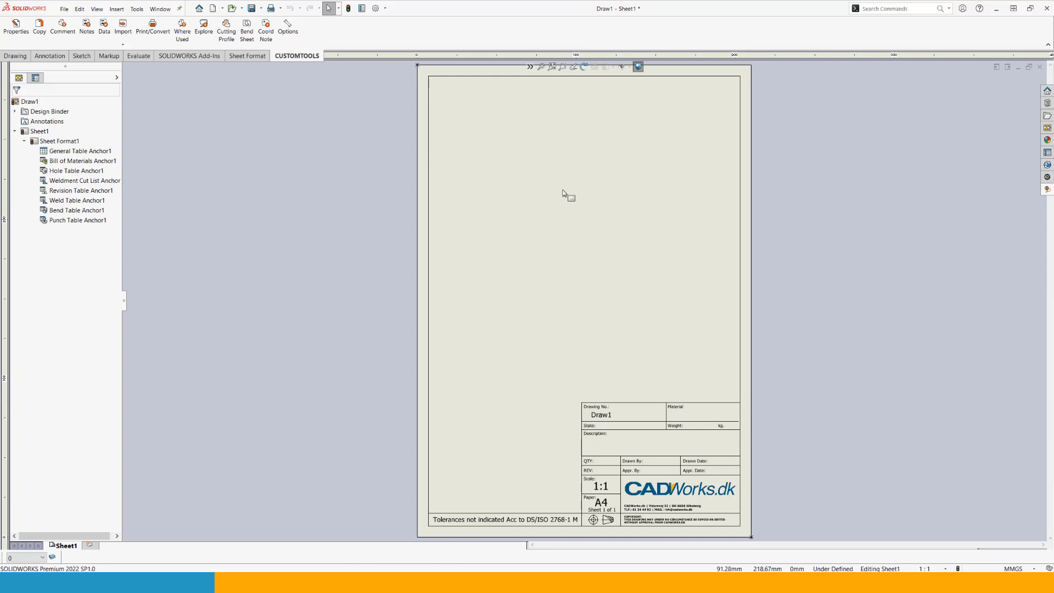
# In Edit Sheet Format, set the A4 top-right corner point as the Revision Table anchor
pyautogui.rightClick(563, 193)
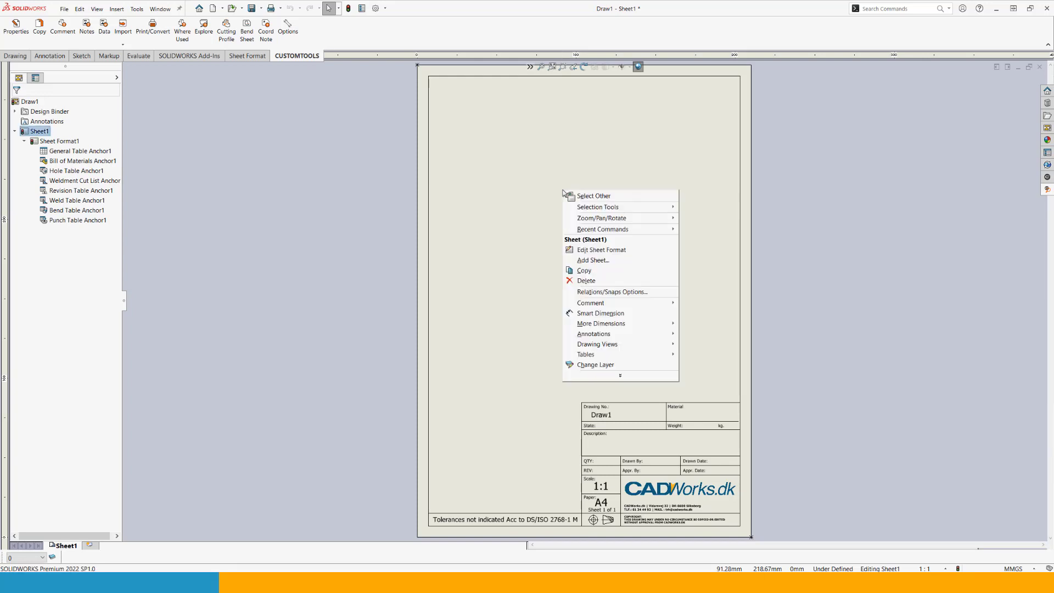
pyautogui.click(601, 251)
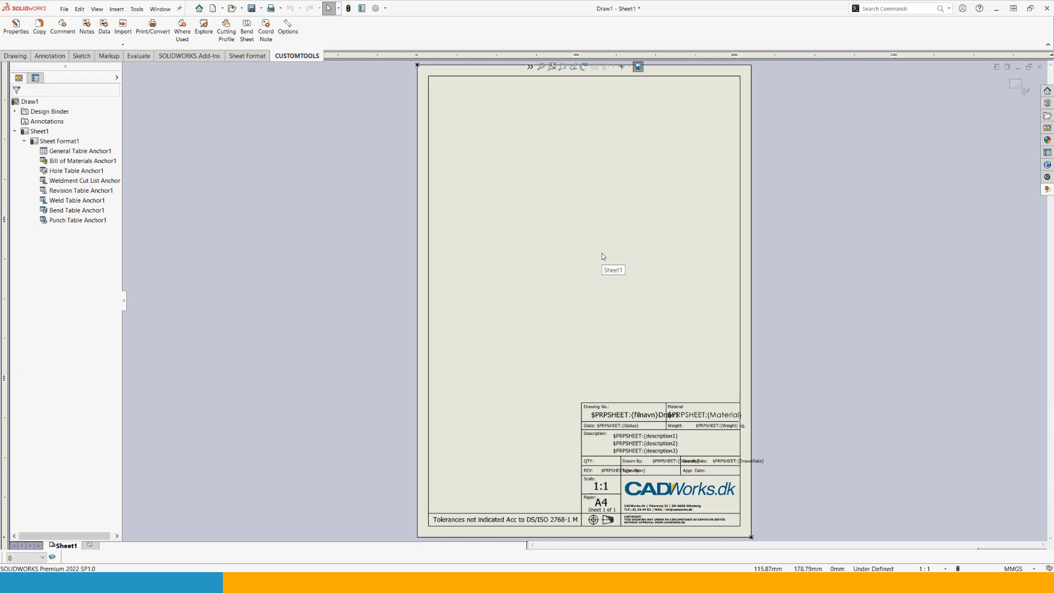
pyautogui.rightClick(741, 78)
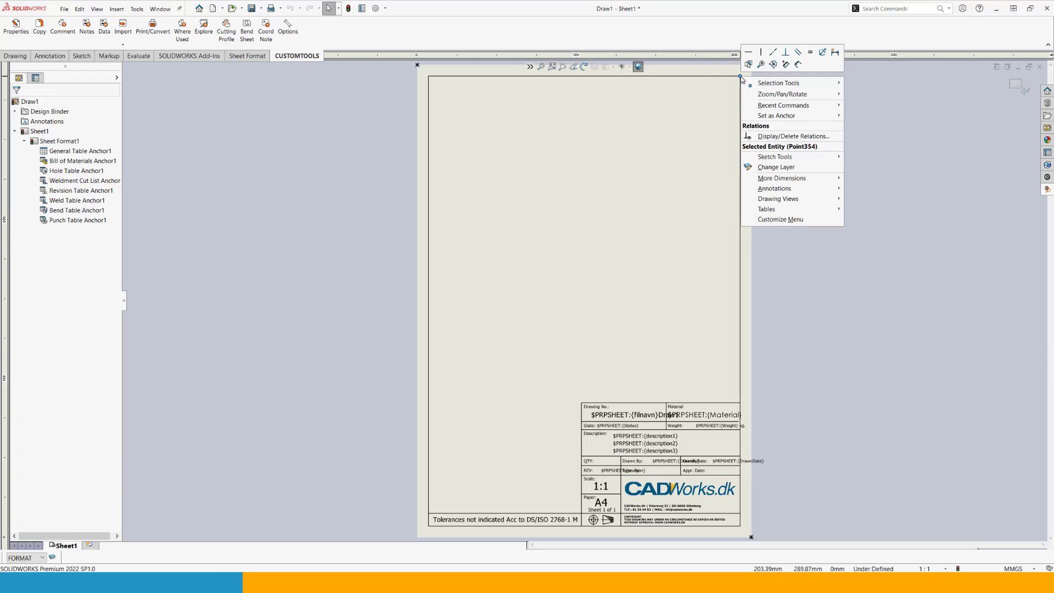
pyautogui.moveTo(760, 117)
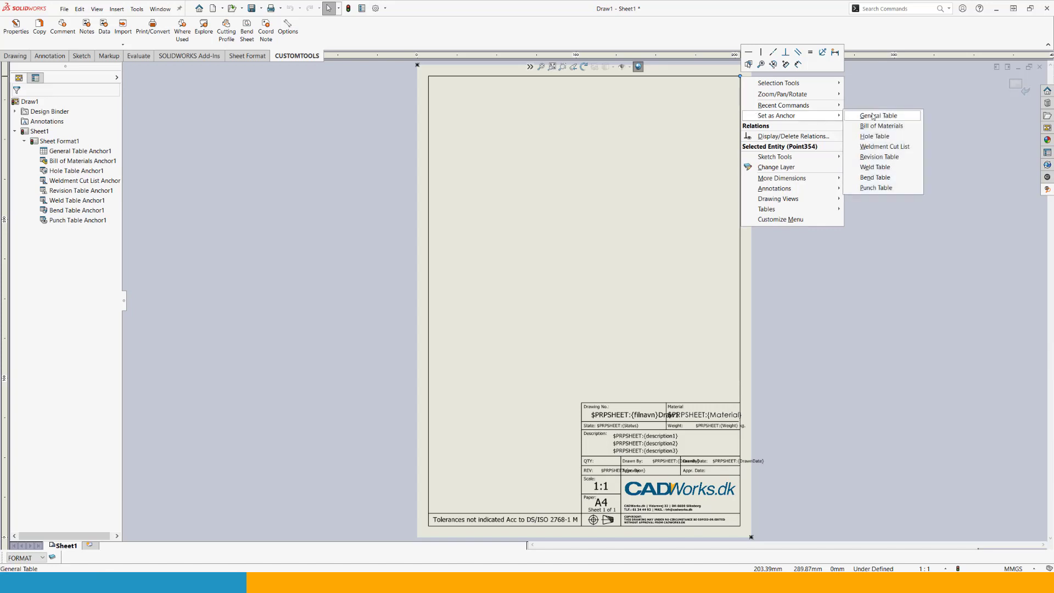
pyautogui.click(885, 158)
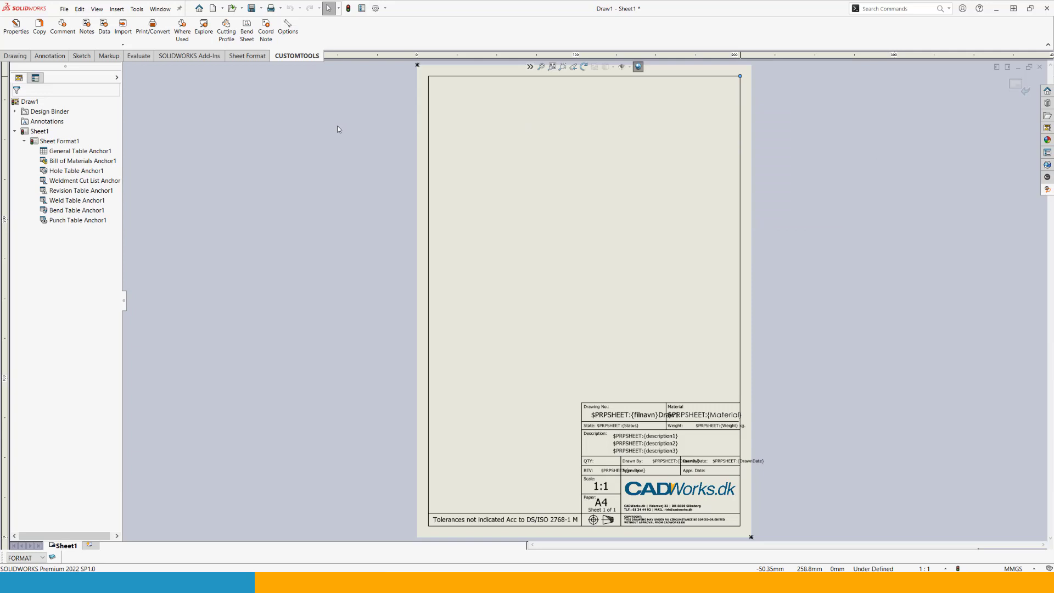
pyautogui.click(1015, 83)
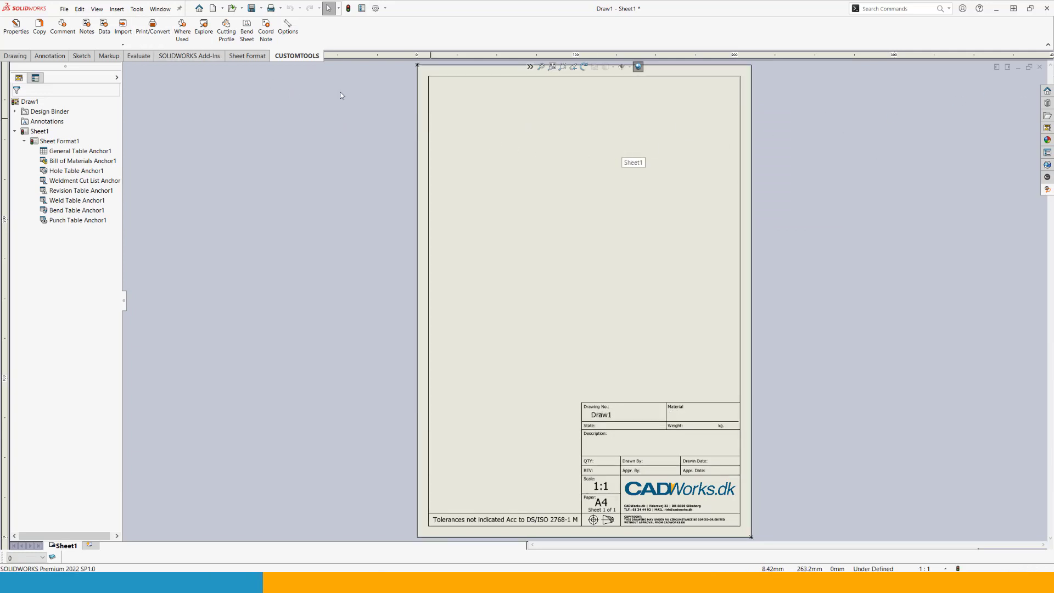
# Save the sheet format over the existing A4-S.slddrt, confirming the replacement
pyautogui.click(65, 9)
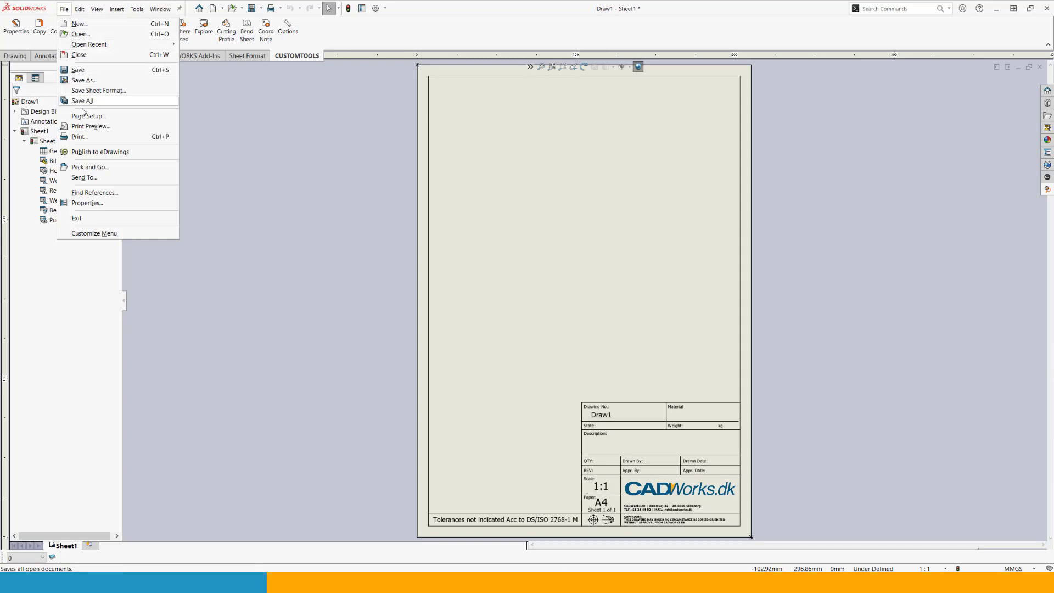
pyautogui.click(91, 90)
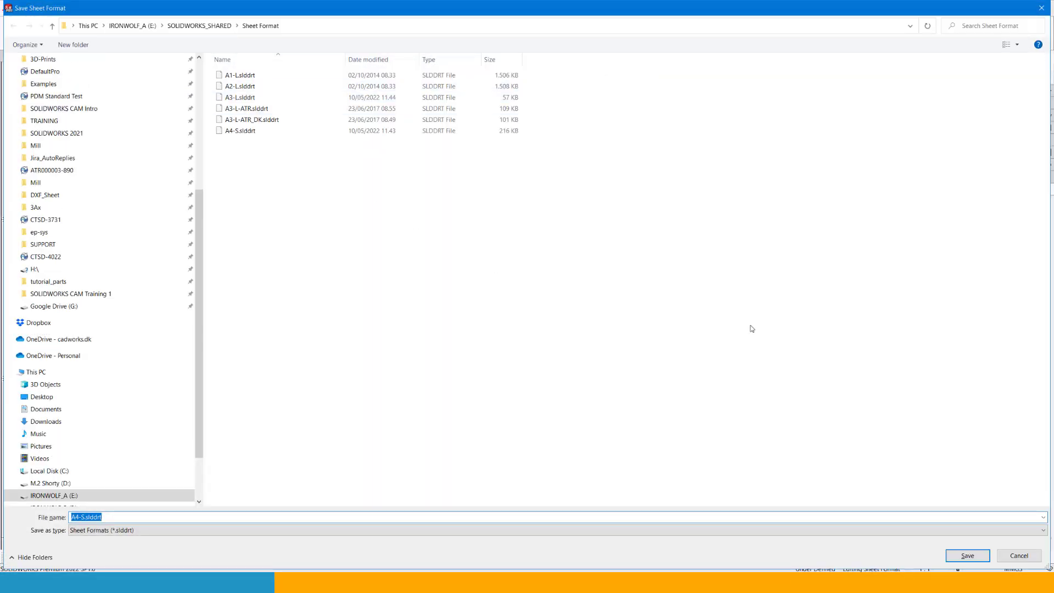
pyautogui.click(960, 551)
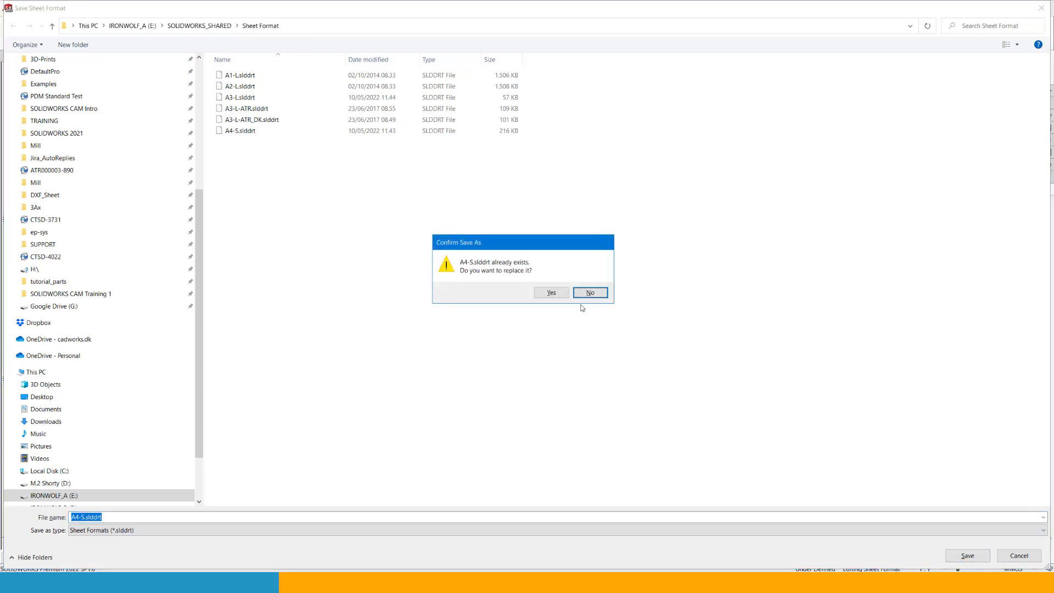
pyautogui.click(551, 292)
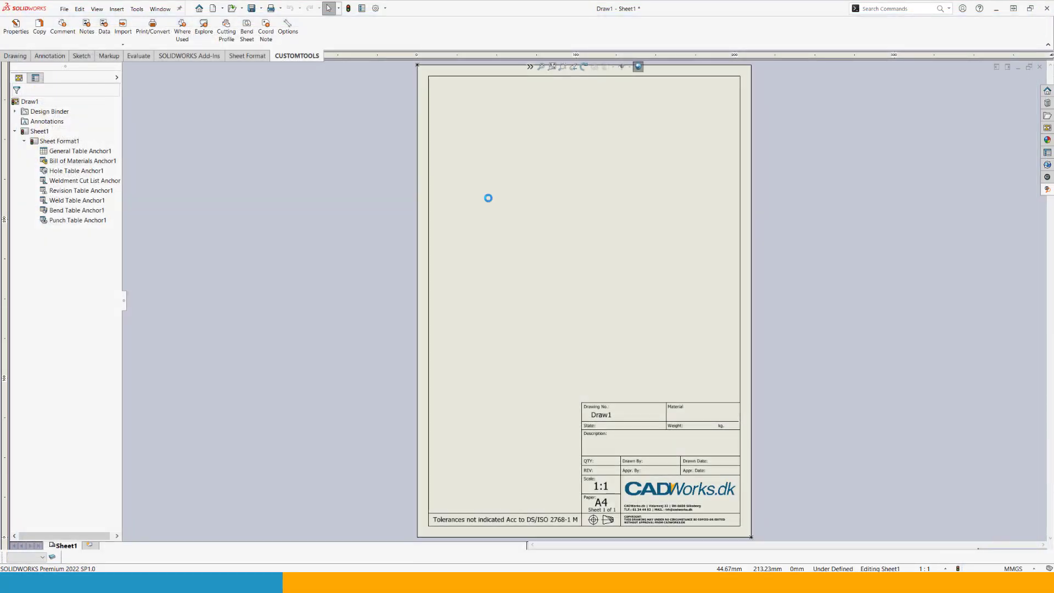
# Change the sheet's properties to use the A3-L sheet format (420 × 297 mm)
pyautogui.rightClick(550, 196)
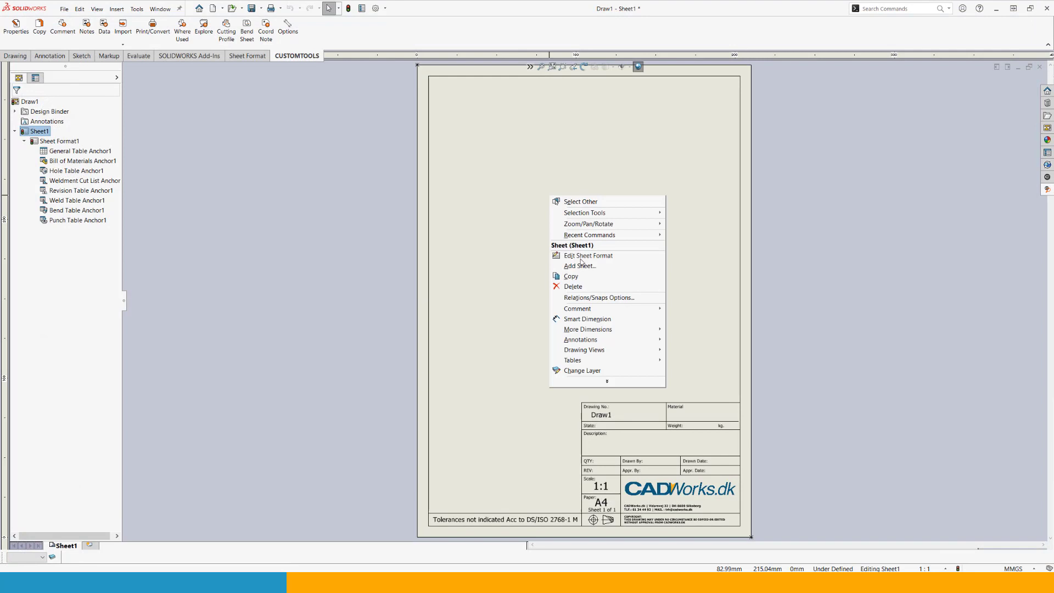
pyautogui.click(607, 381)
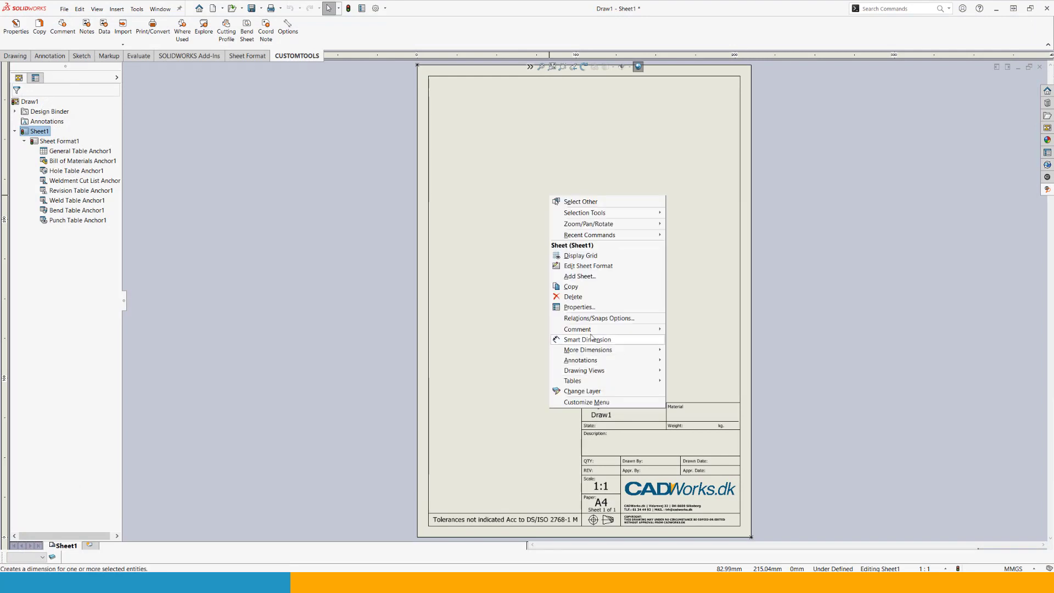
pyautogui.click(589, 309)
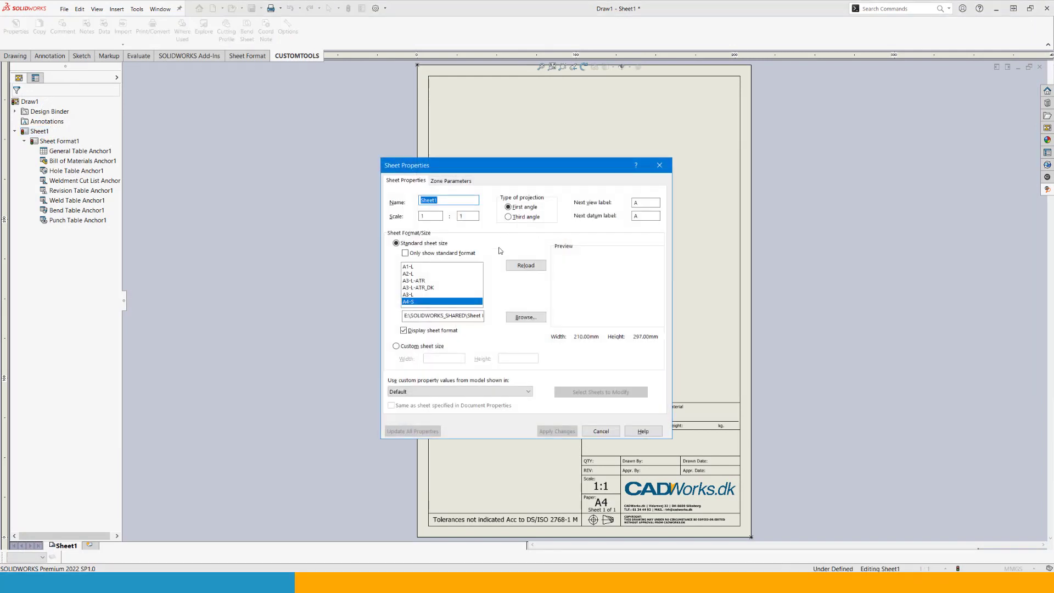
pyautogui.click(412, 294)
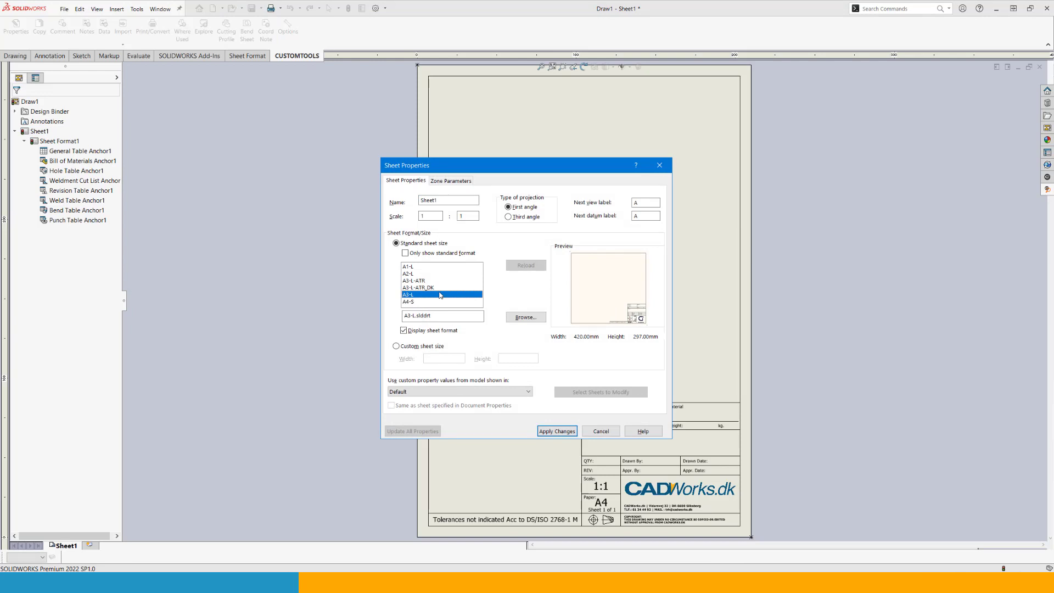
pyautogui.click(557, 431)
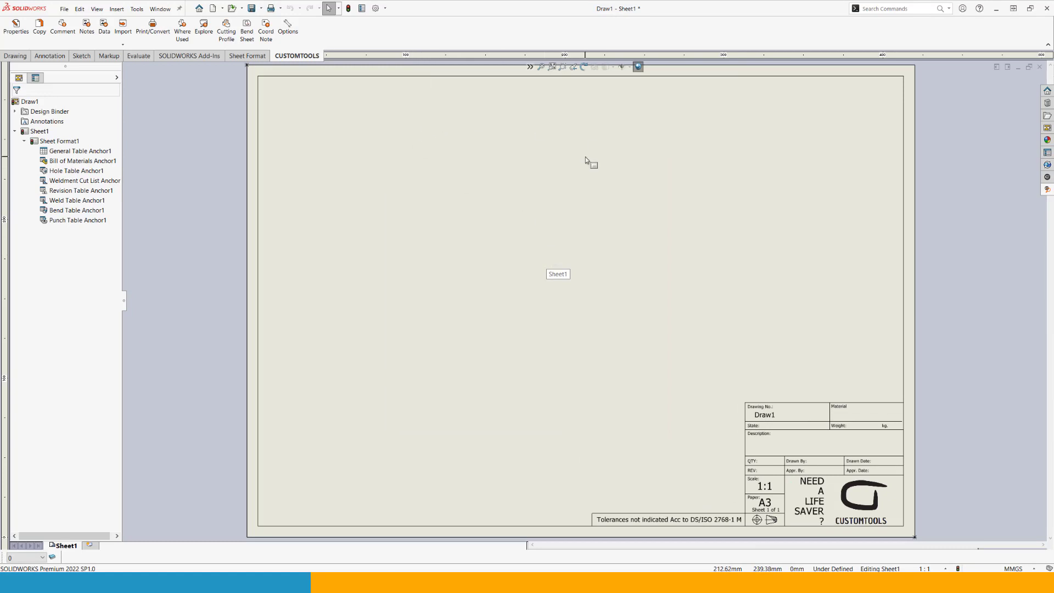
# In Edit Sheet Format, set the A3 top-right corner point as the Revision Table anchor
pyautogui.rightClick(562, 206)
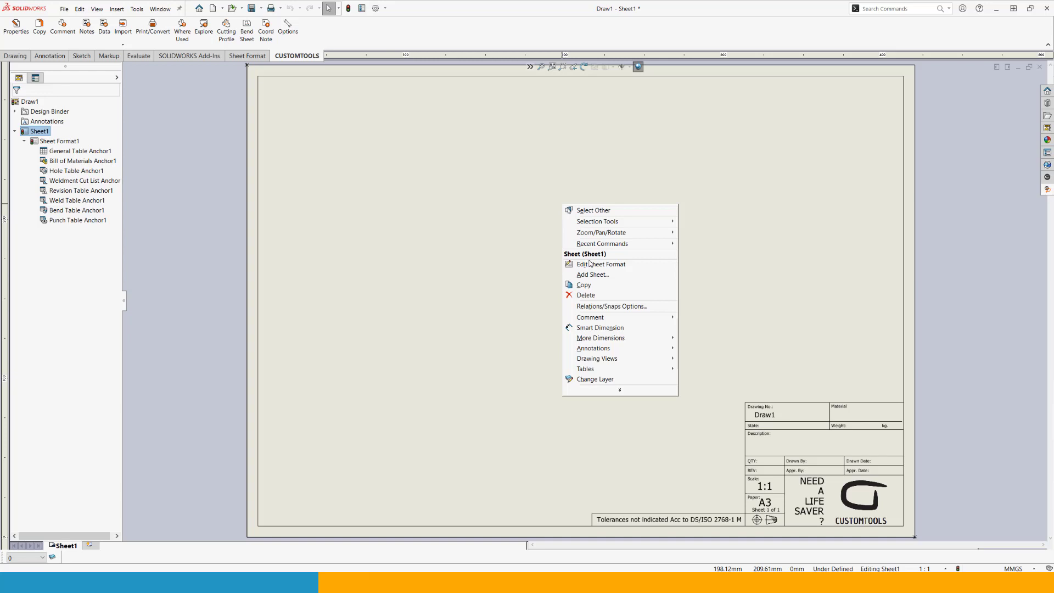
pyautogui.click(591, 262)
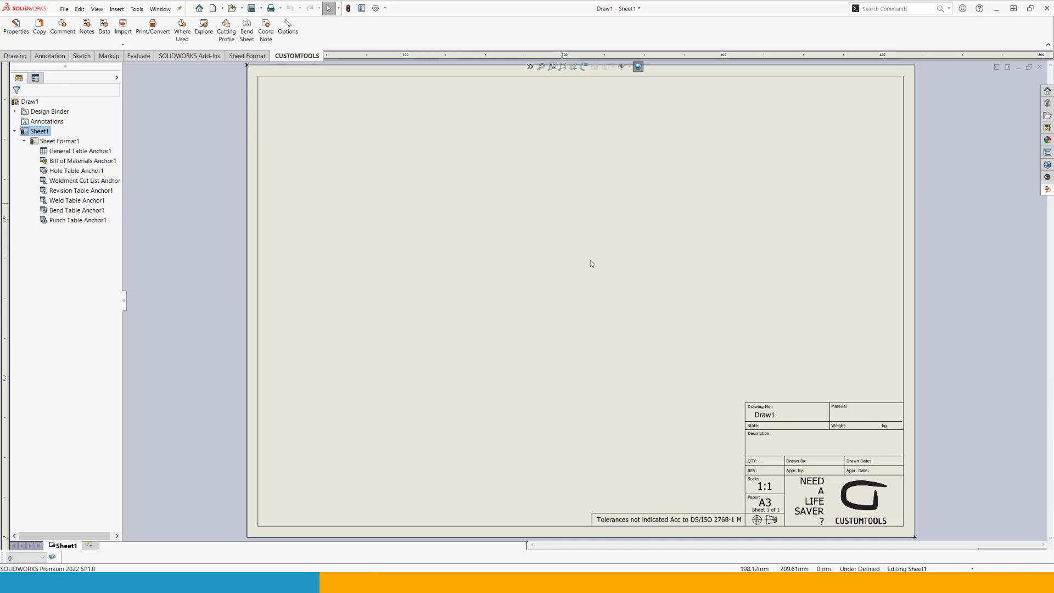
pyautogui.rightClick(902, 77)
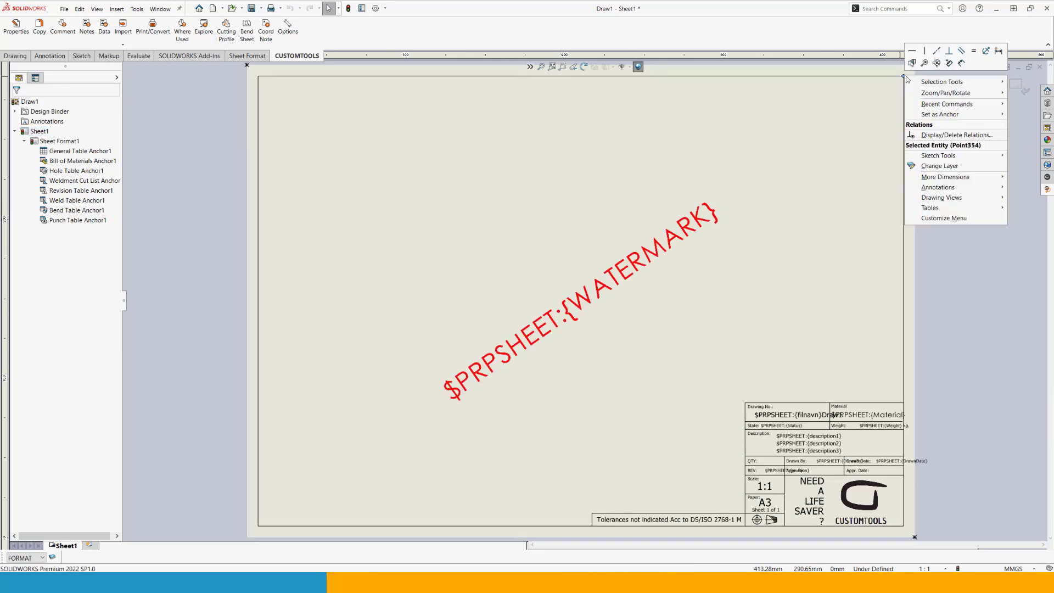
pyautogui.moveTo(933, 114)
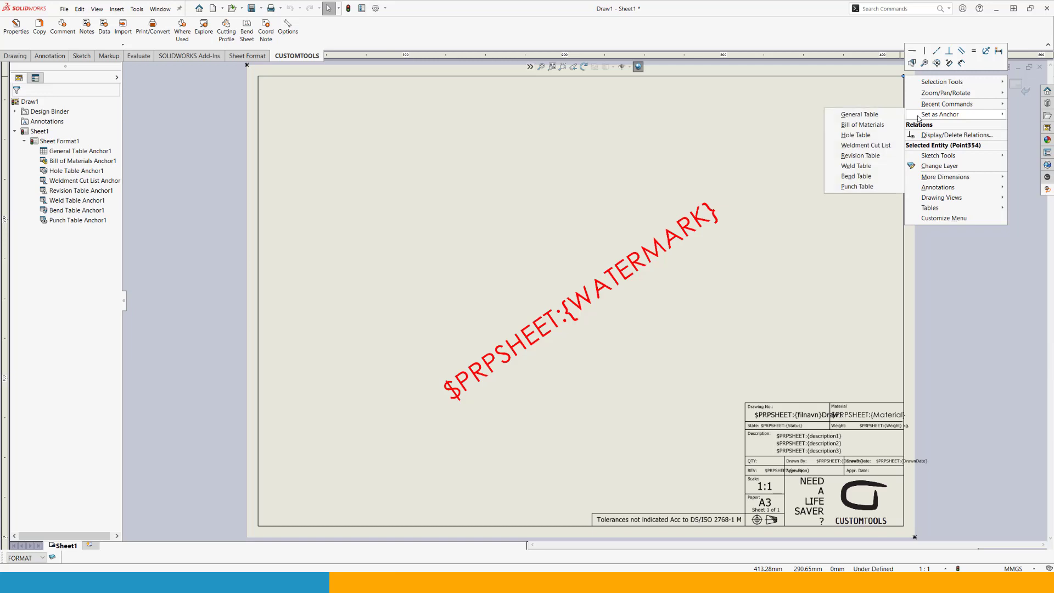
pyautogui.click(862, 156)
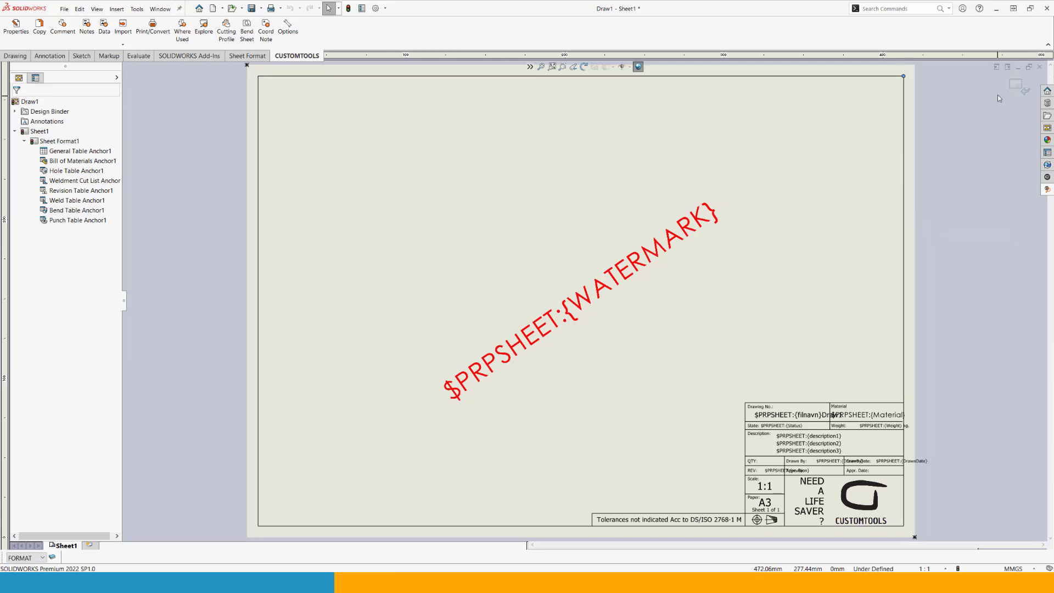
pyautogui.click(1016, 86)
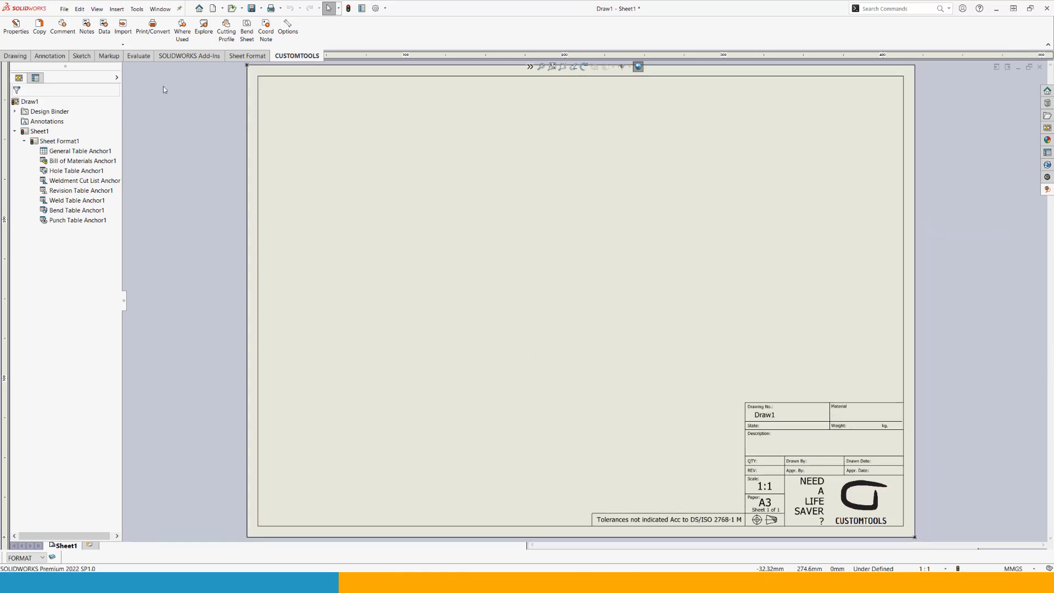
# Save the sheet format over the existing A3-L.slddrt, confirming the replacement
pyautogui.click(64, 9)
pyautogui.click(79, 9)
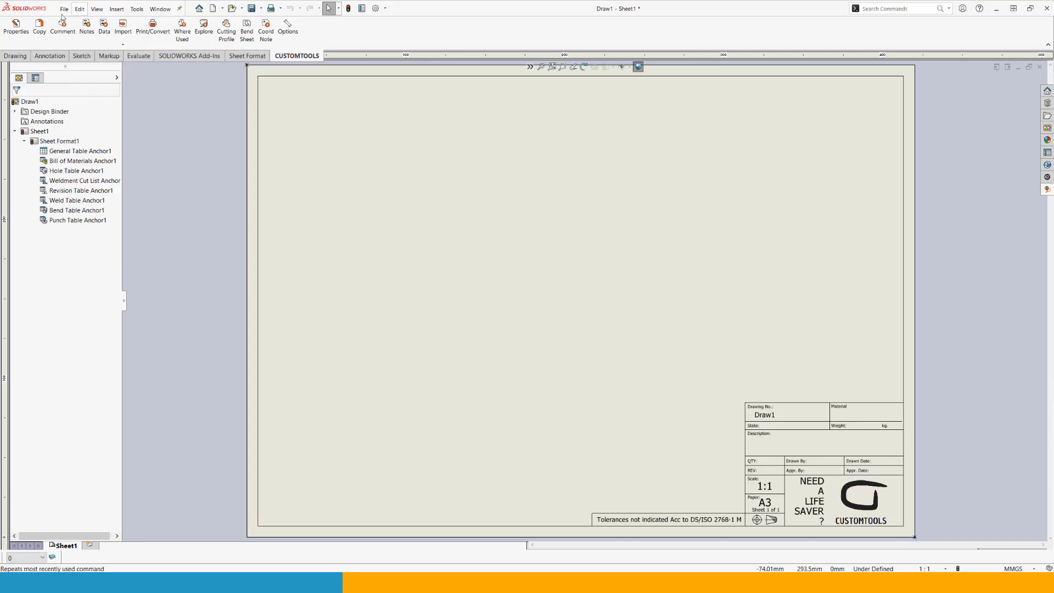
pyautogui.click(64, 8)
pyautogui.click(82, 91)
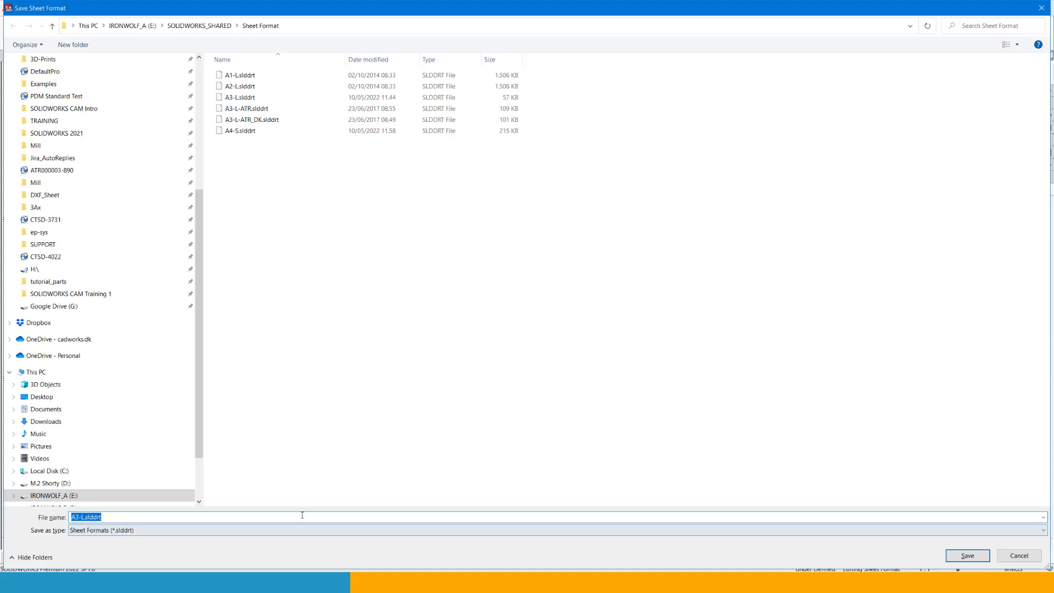
pyautogui.click(966, 556)
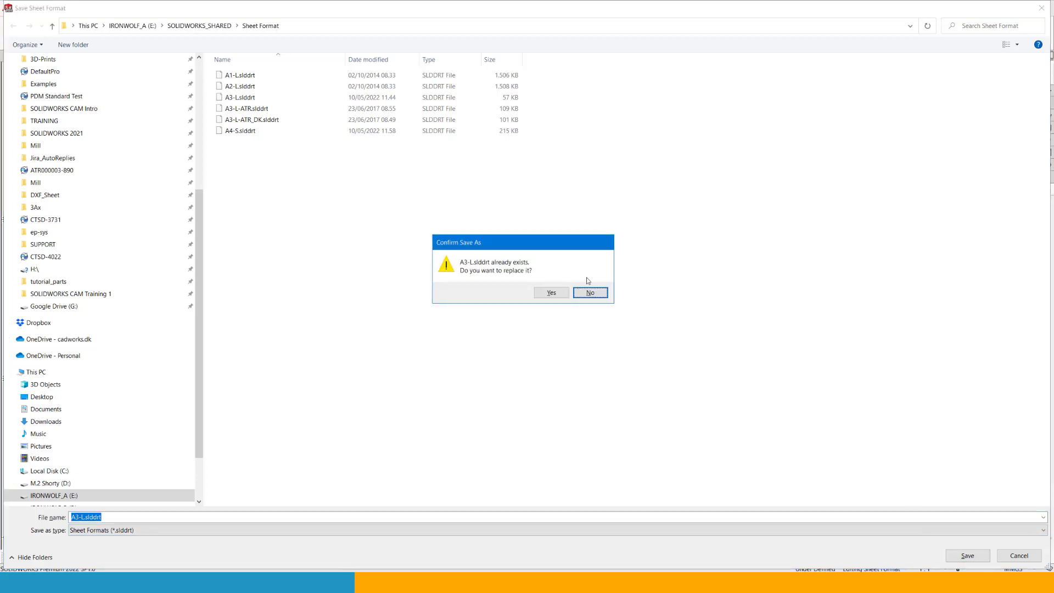
pyautogui.click(553, 293)
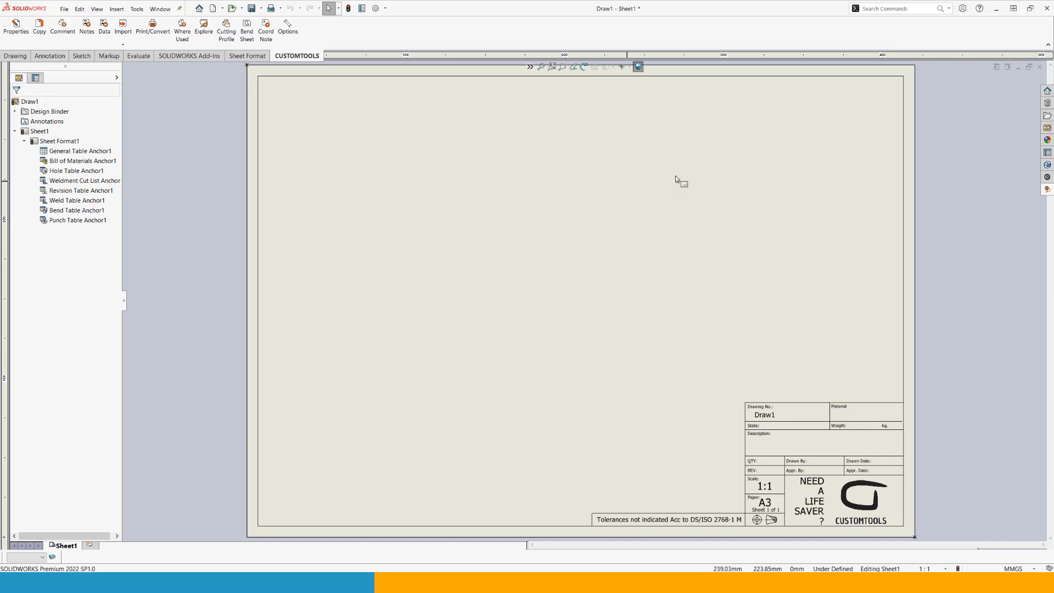
# Close Draw1 without saving its changes
pyautogui.click(1039, 66)
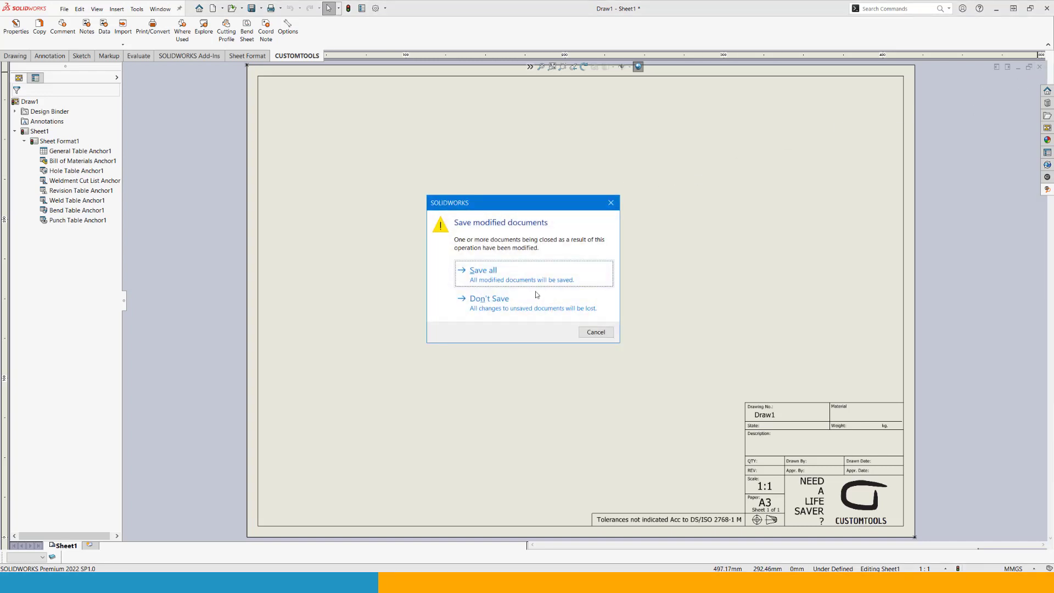
pyautogui.click(509, 300)
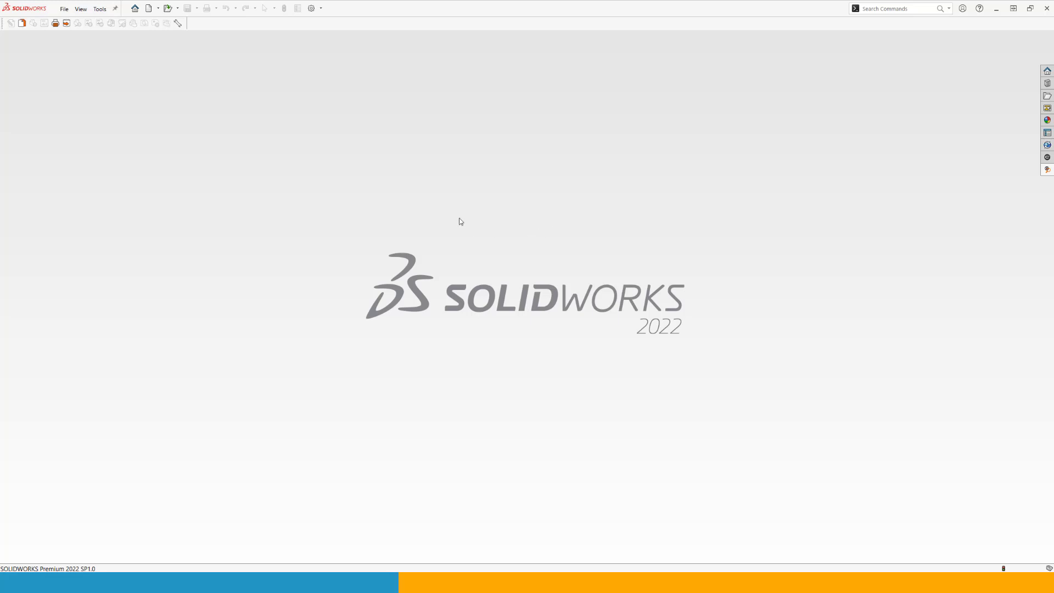
pyautogui.press('Escape')
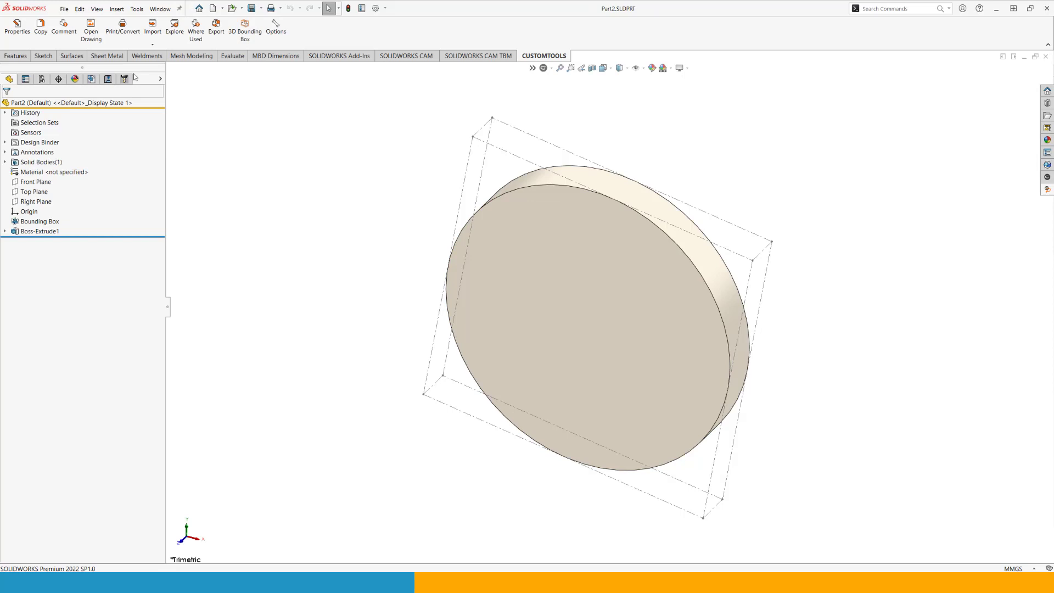
# In Part2's CustomTools properties, add revisions A (Initial version) and B to the revision list
pyautogui.click(17, 26)
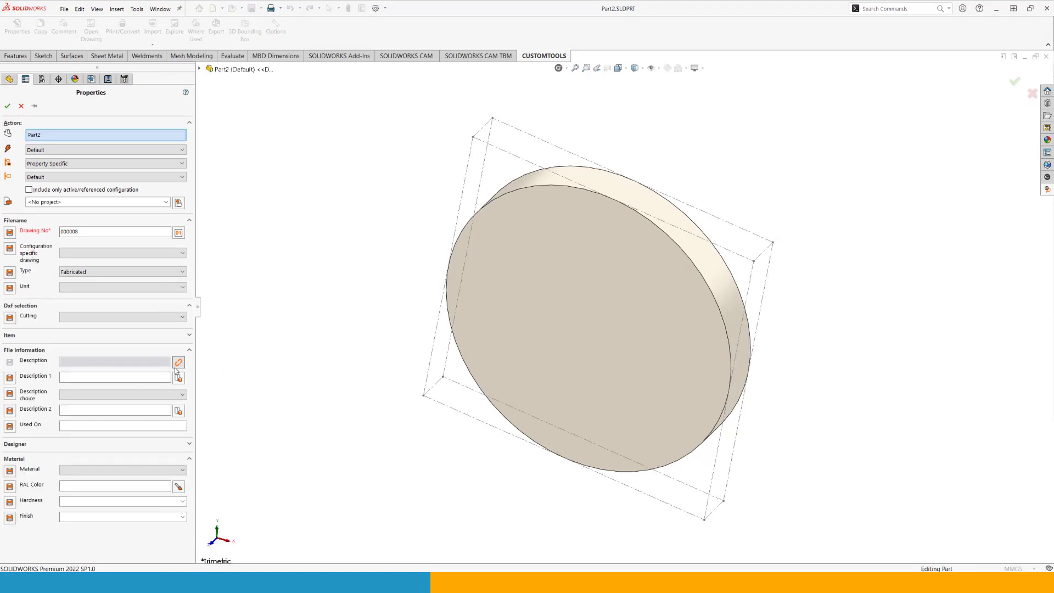
pyautogui.click(185, 340)
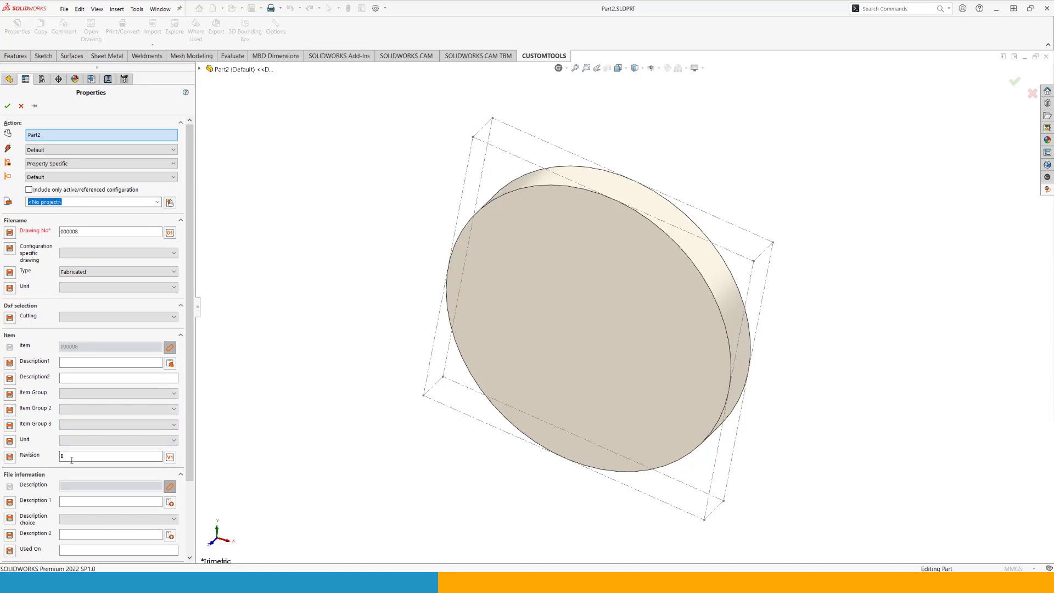
pyautogui.click(171, 457)
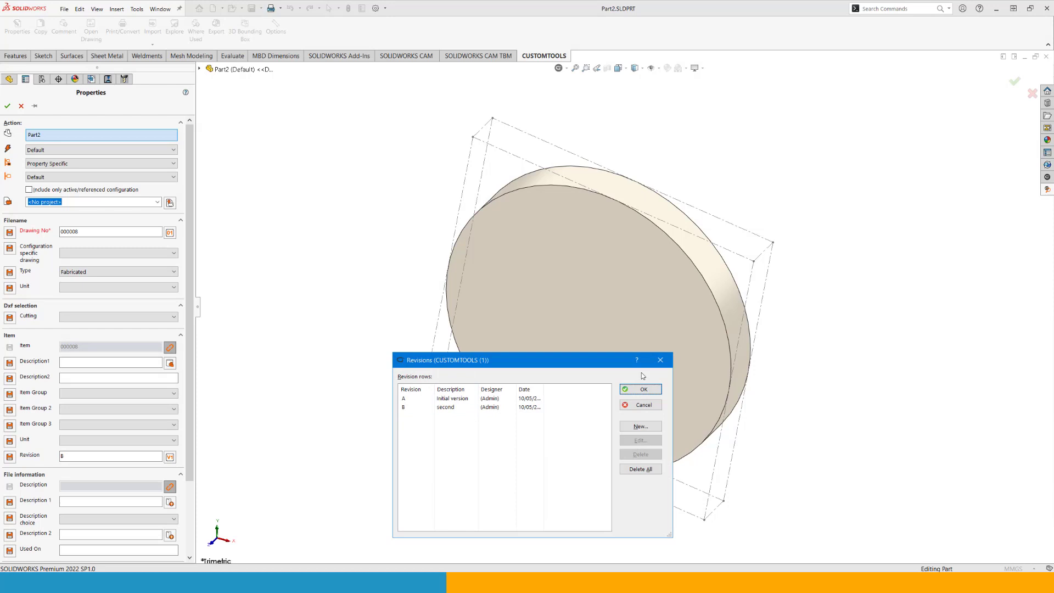
pyautogui.click(660, 360)
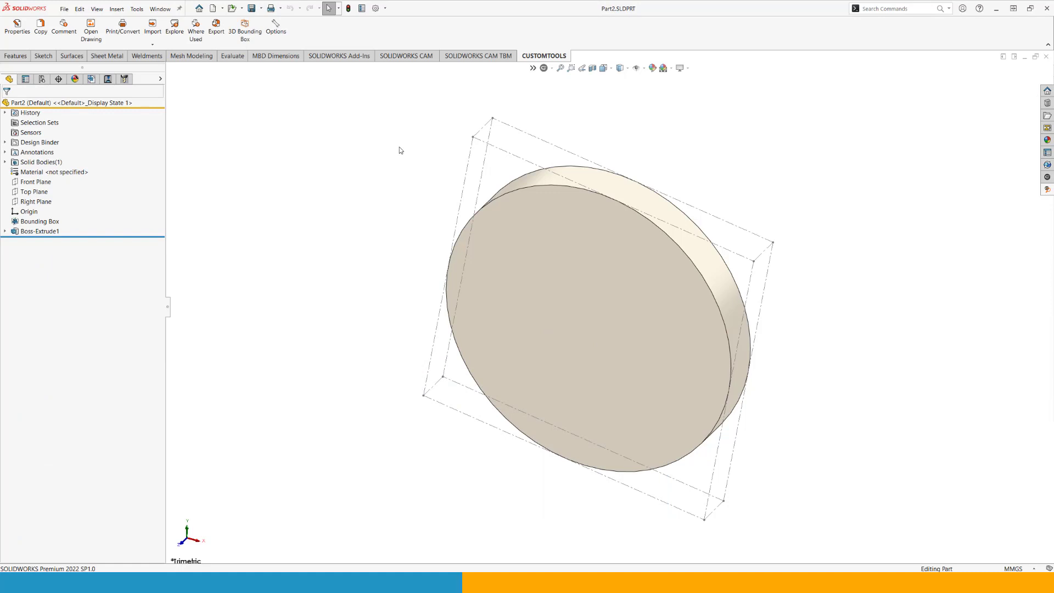
# Make a drawing of Part2 from the Drawing template on the A4-S (210 × 297 mm) sheet
pyautogui.click(222, 9)
pyautogui.click(225, 32)
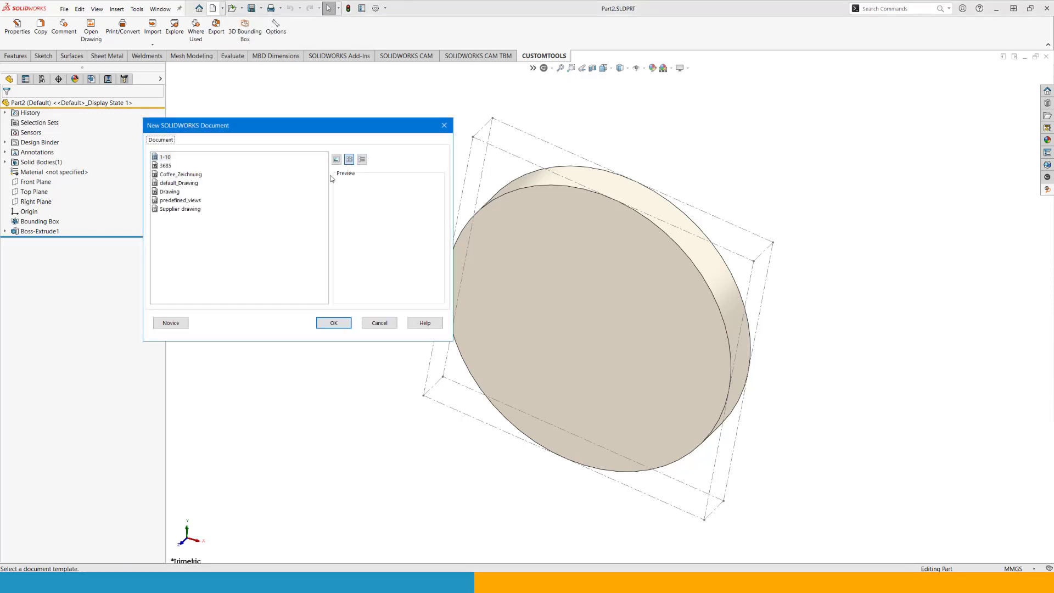
pyautogui.click(175, 191)
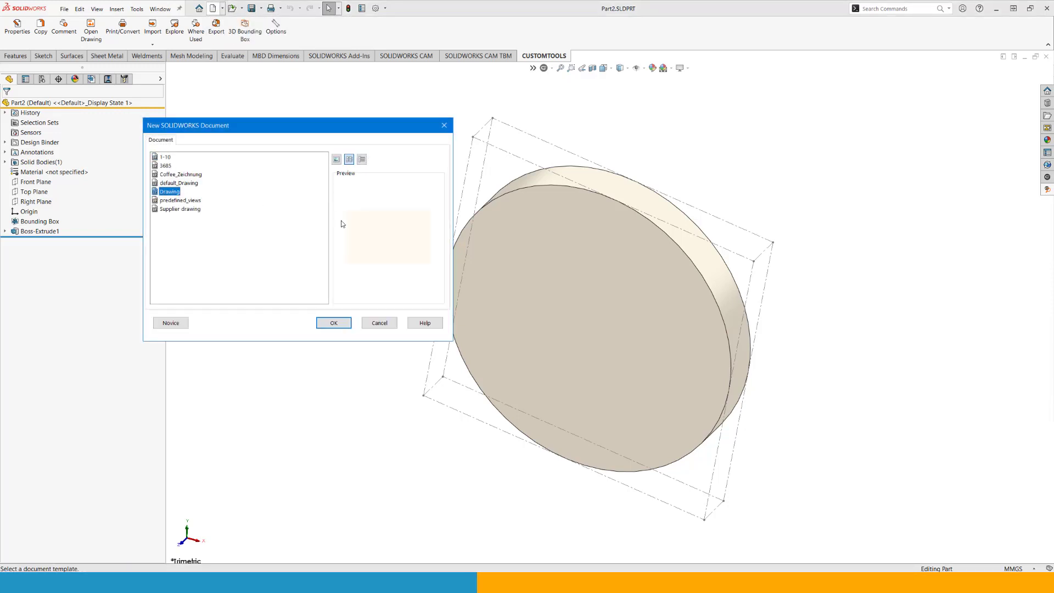
pyautogui.click(335, 323)
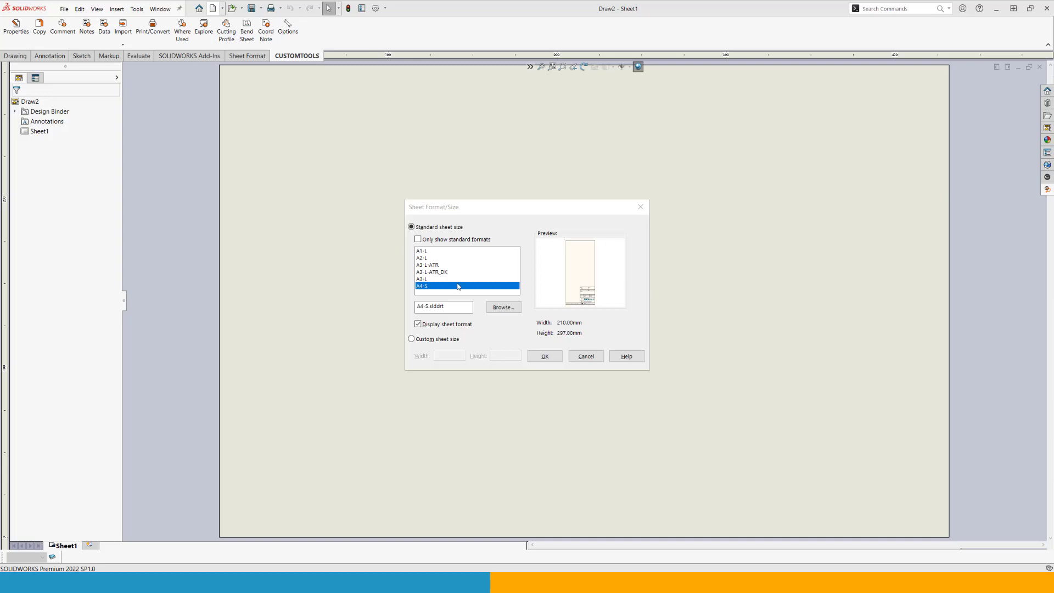
pyautogui.click(425, 280)
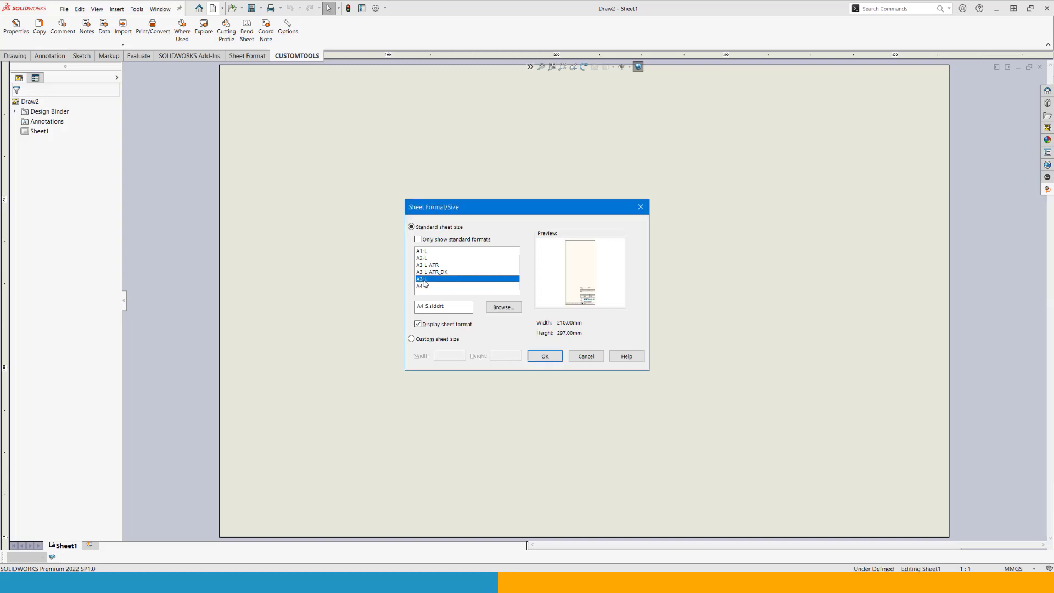
pyautogui.click(426, 286)
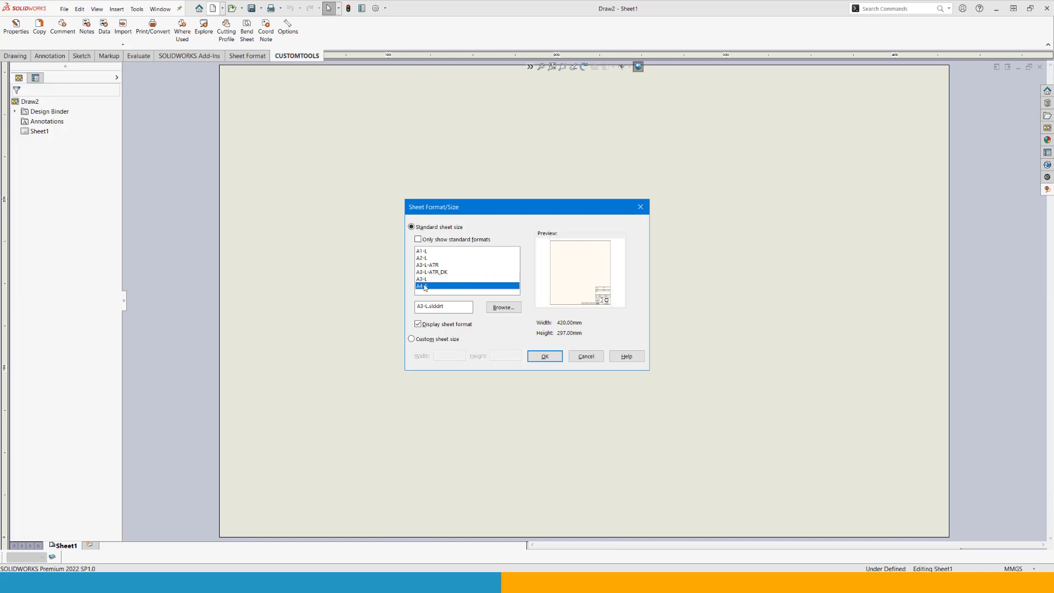
pyautogui.click(545, 357)
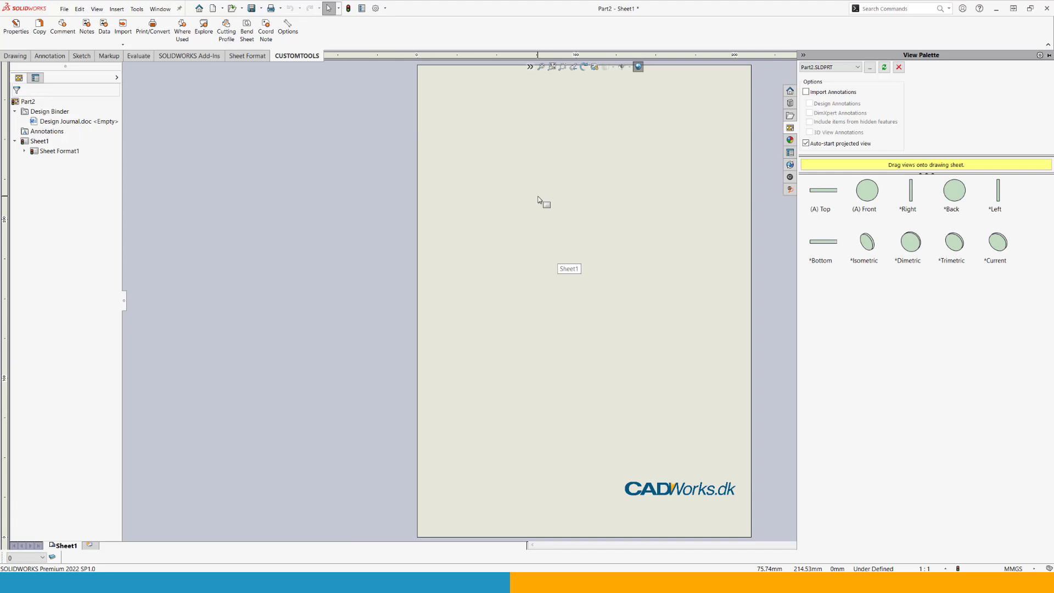
# Turn on Display sheet format in the sheet properties to show the A4 border and title block
pyautogui.rightClick(539, 198)
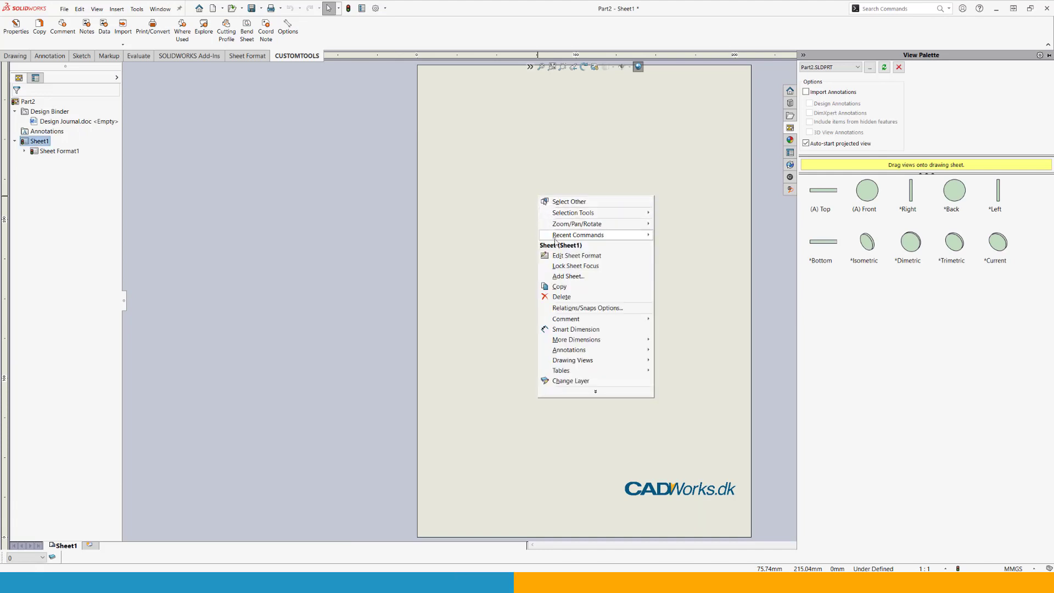
pyautogui.click(573, 392)
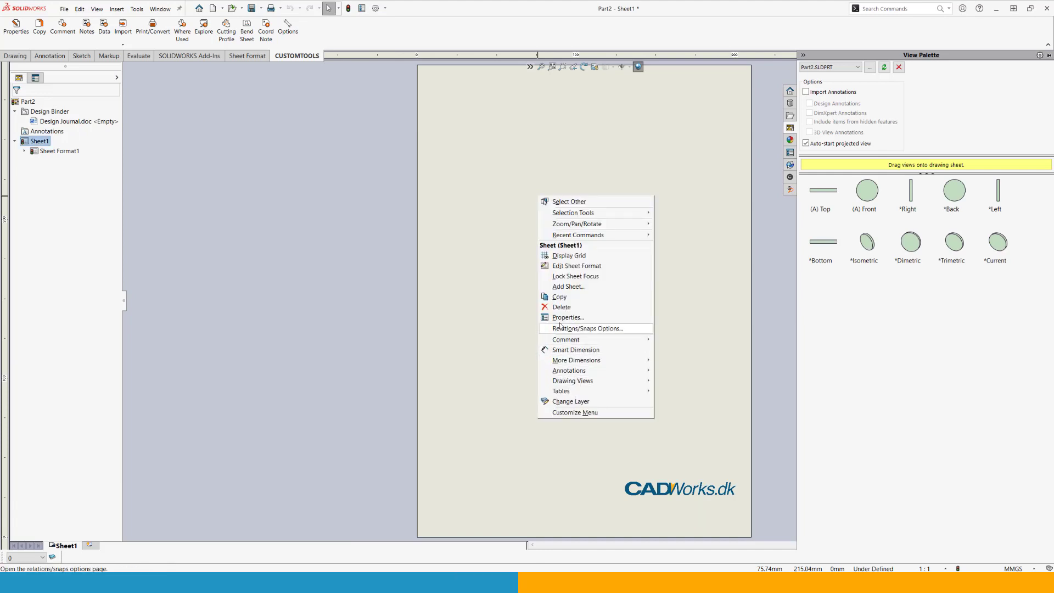
pyautogui.click(558, 321)
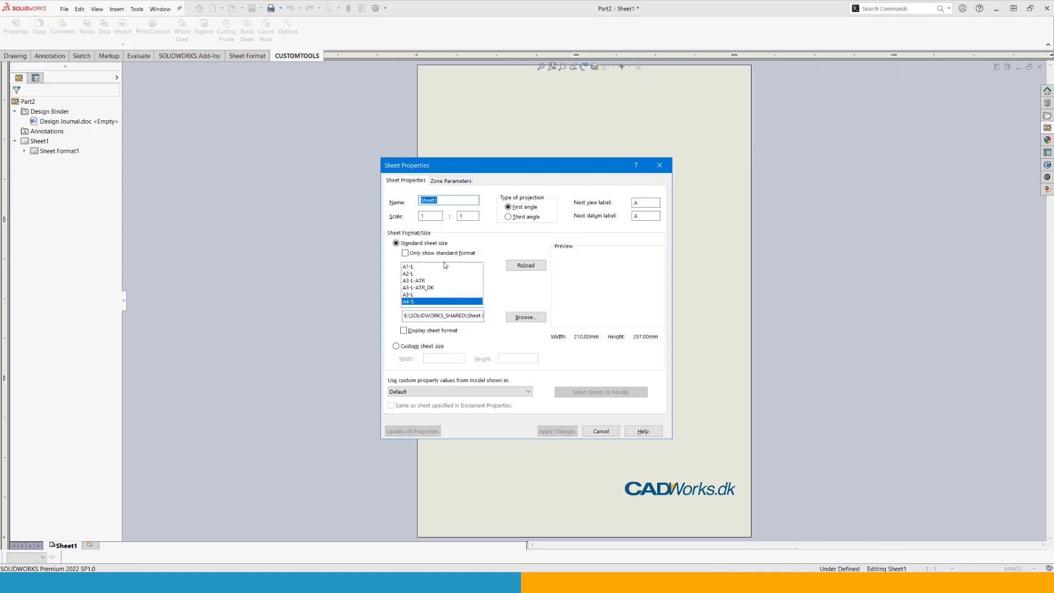
pyautogui.click(412, 331)
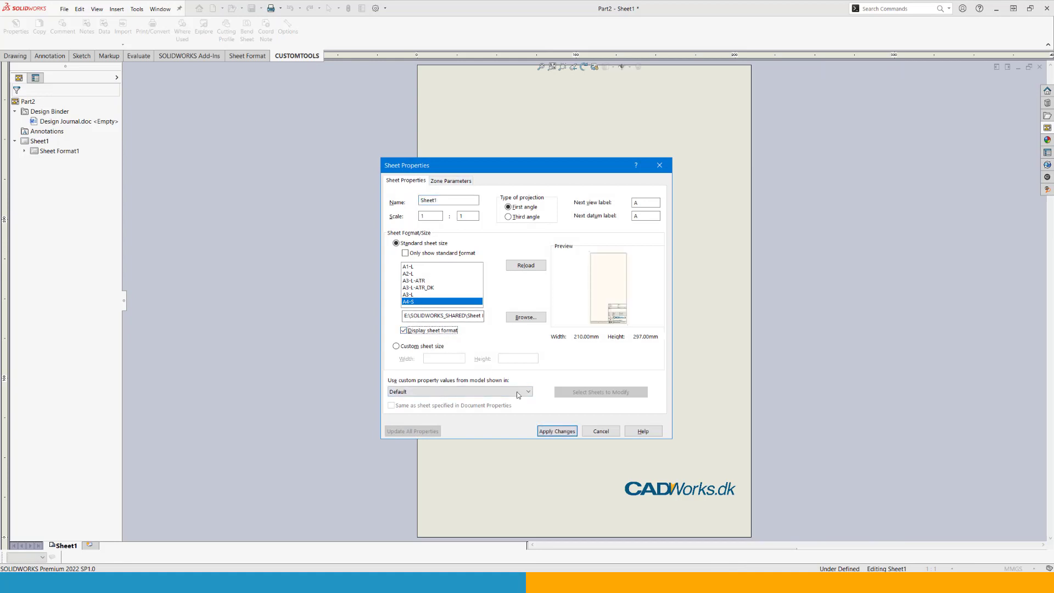
pyautogui.click(557, 432)
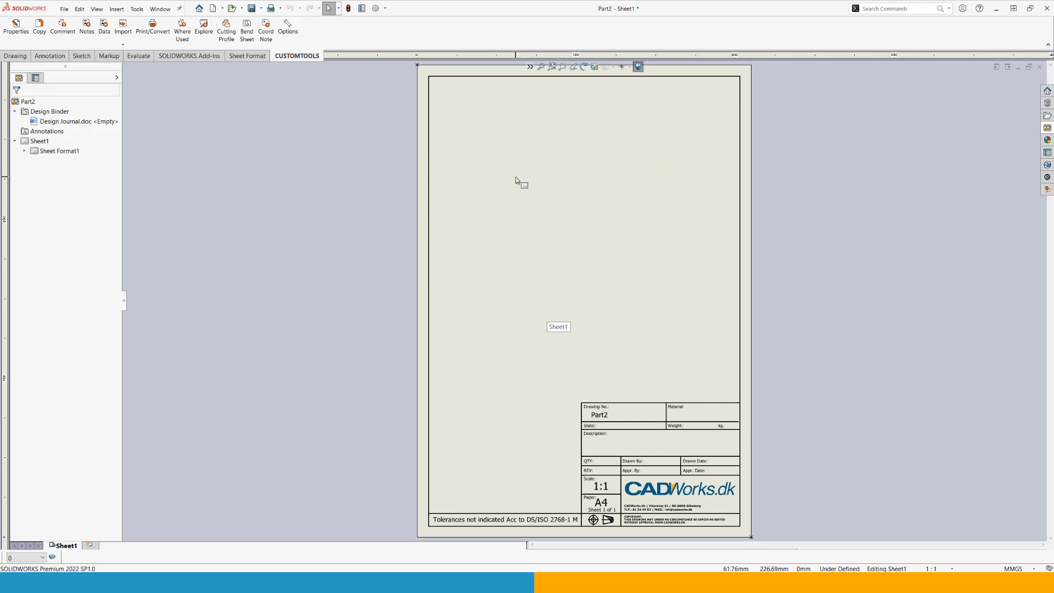
# Place Part2's three standard views on the sheet with Standard 3 View
pyautogui.click(17, 57)
pyautogui.click(182, 31)
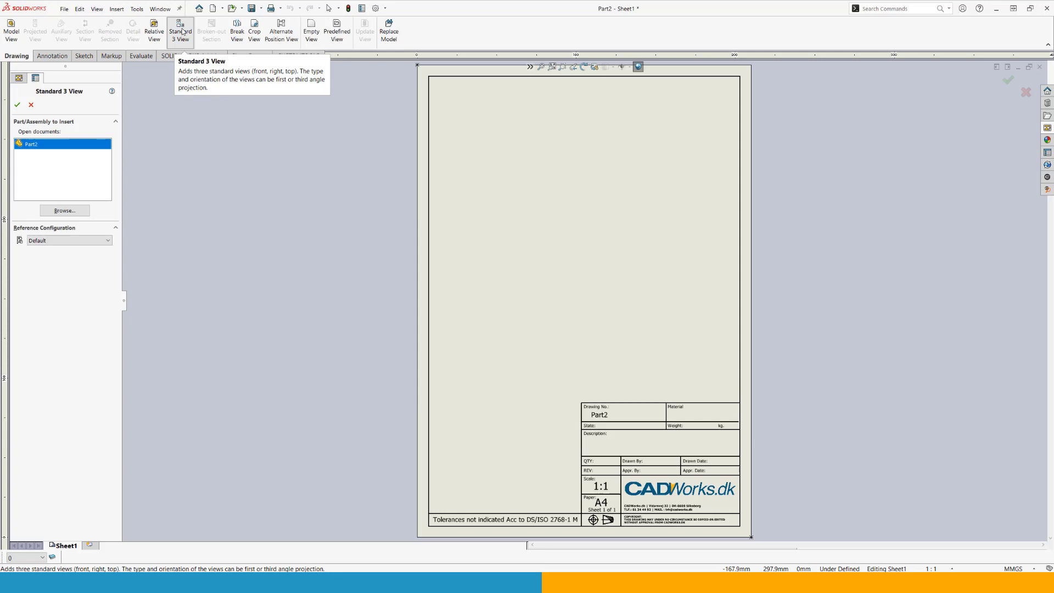
pyautogui.click(17, 105)
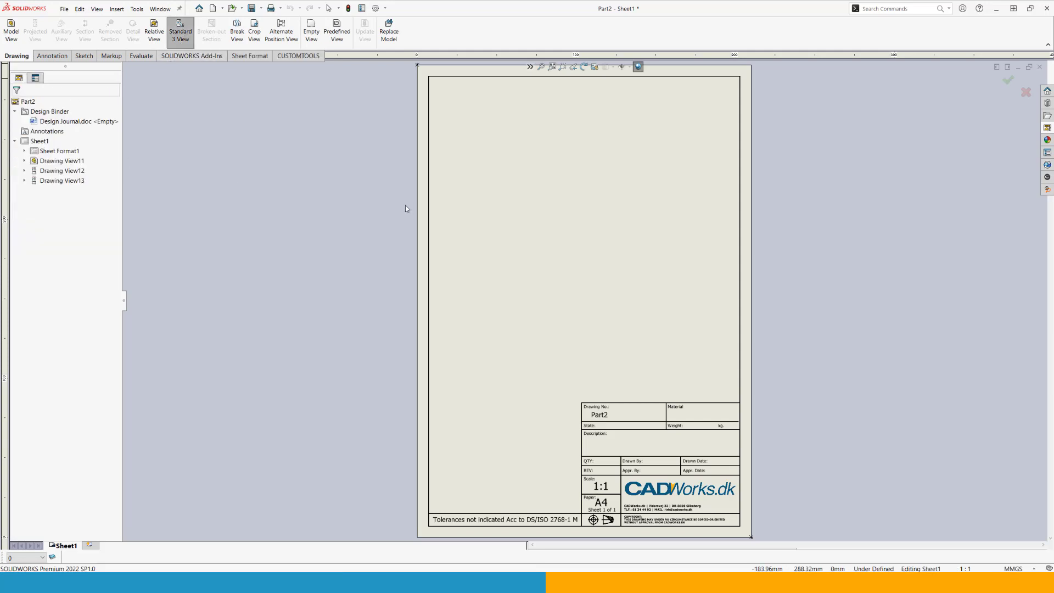
# Insert Part2's revision table via CustomTools Data > Revision
pyautogui.click(301, 56)
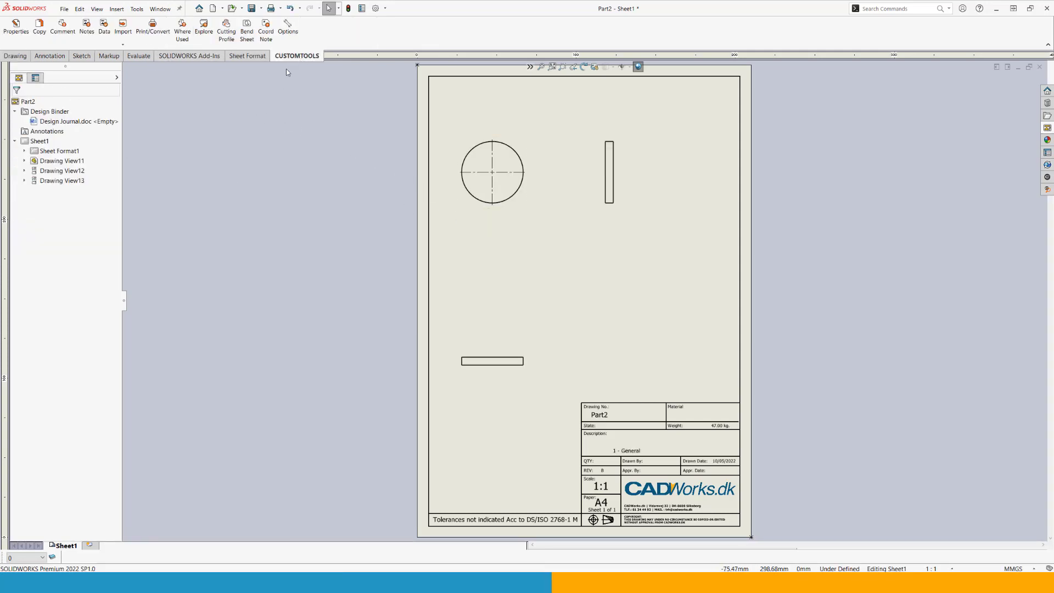
pyautogui.click(104, 27)
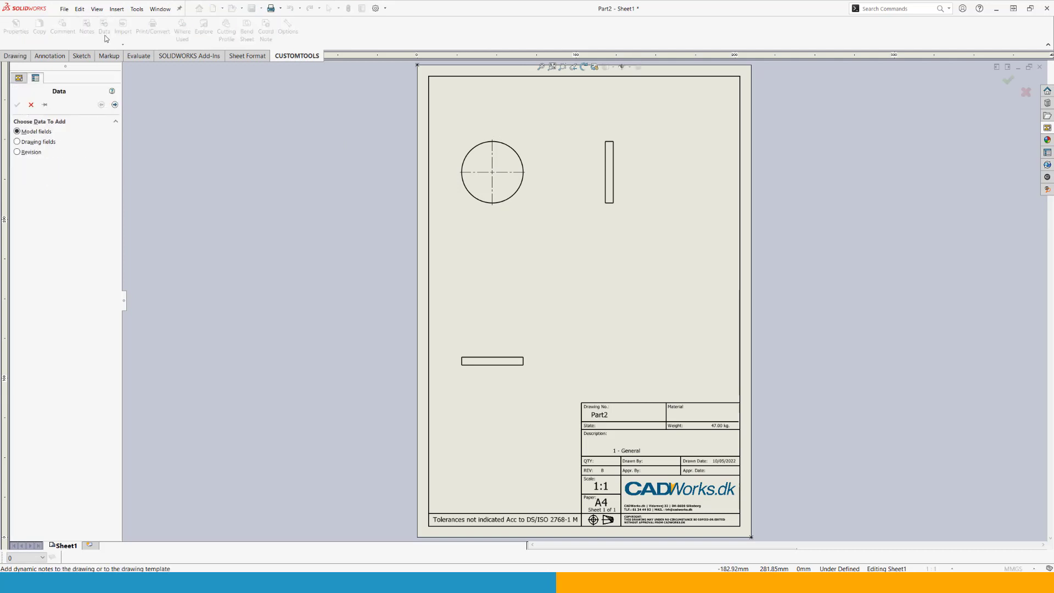
pyautogui.click(114, 105)
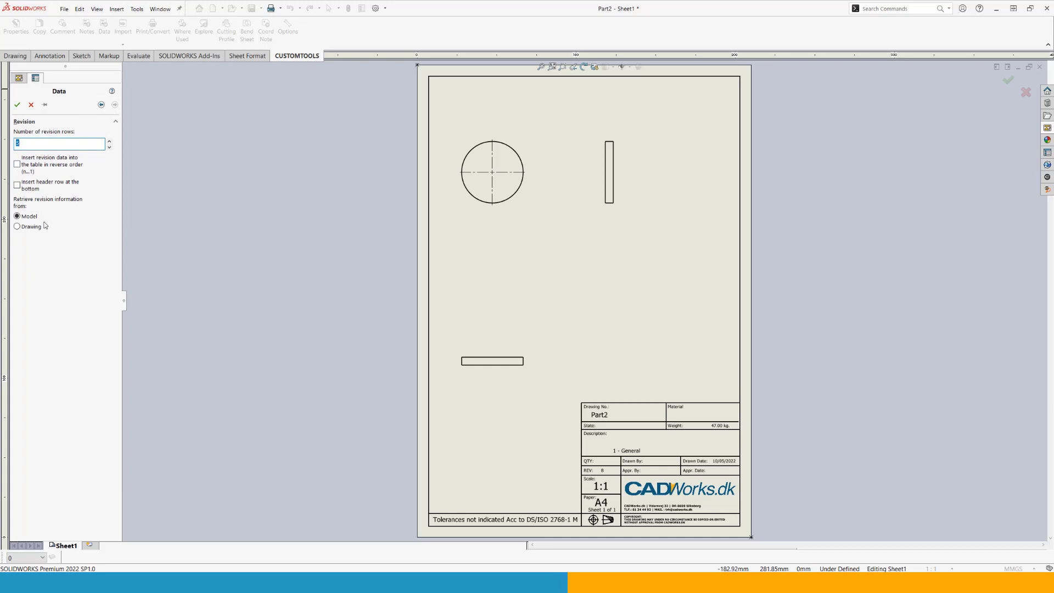
pyautogui.click(17, 104)
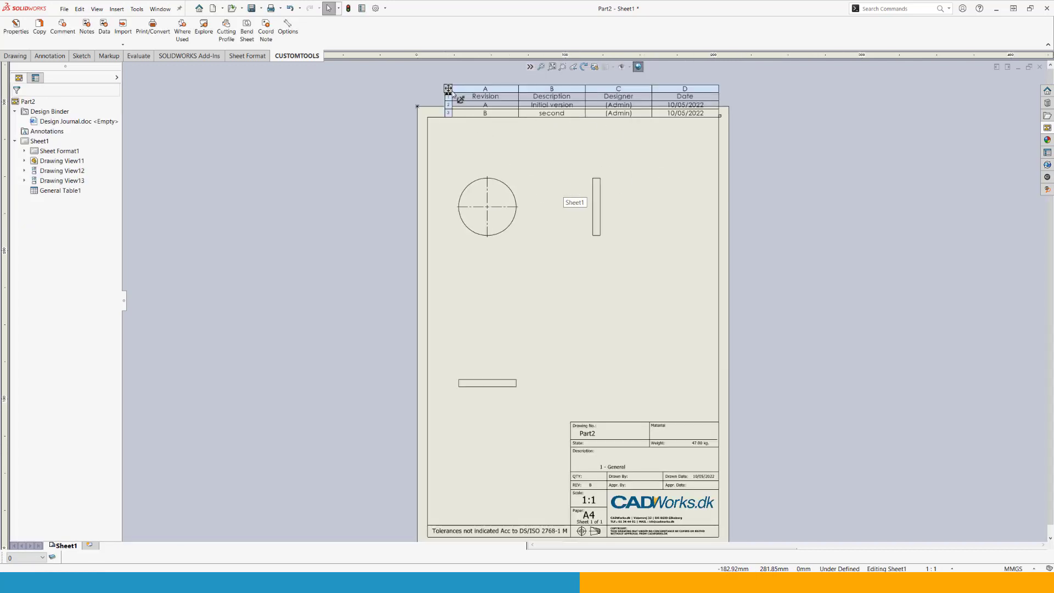
# Attach the revision table's stationary corner to the sheet's anchor point inside the border
pyautogui.click(449, 89)
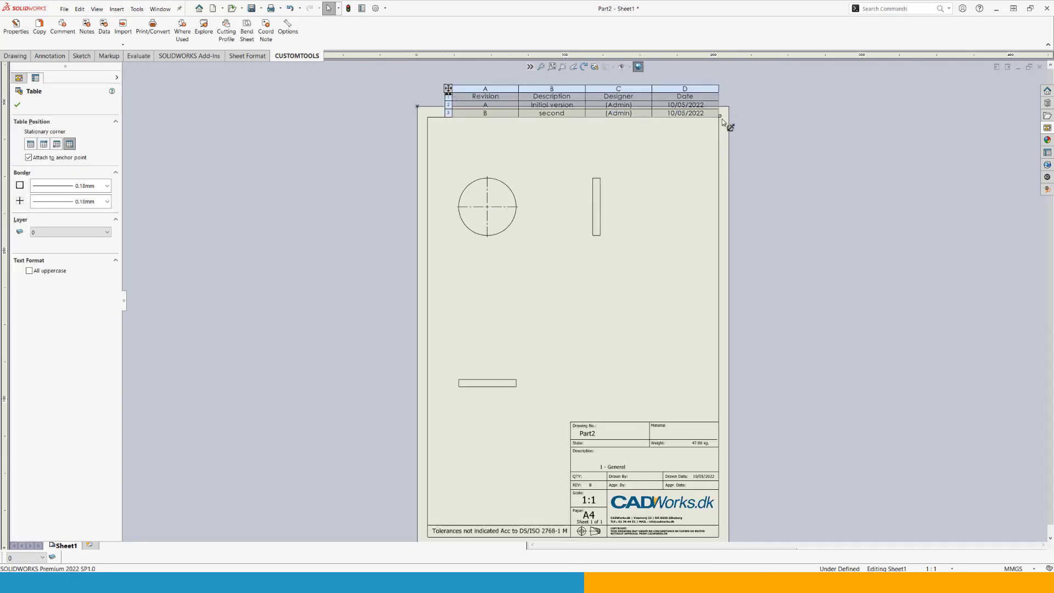
pyautogui.click(74, 144)
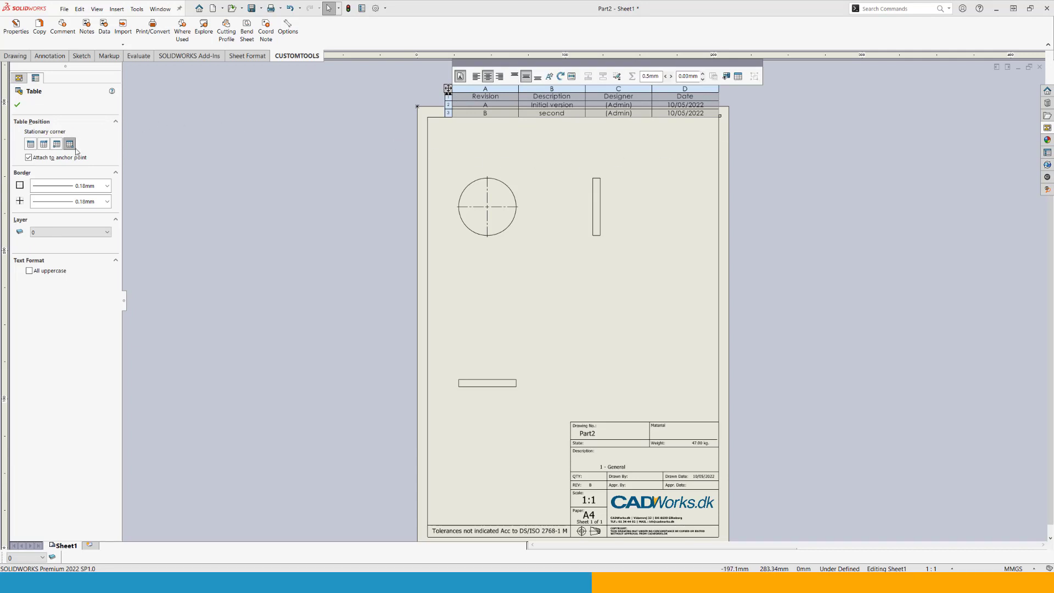
pyautogui.click(43, 145)
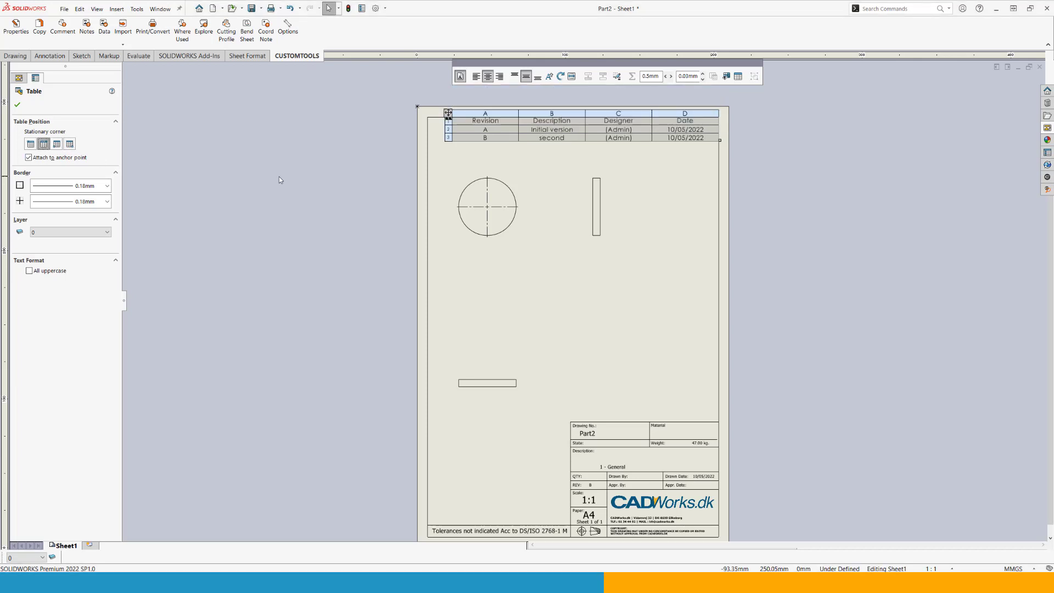
# Finish positioning the revision table, make its rows slightly taller, and select the whole table
pyautogui.click(17, 105)
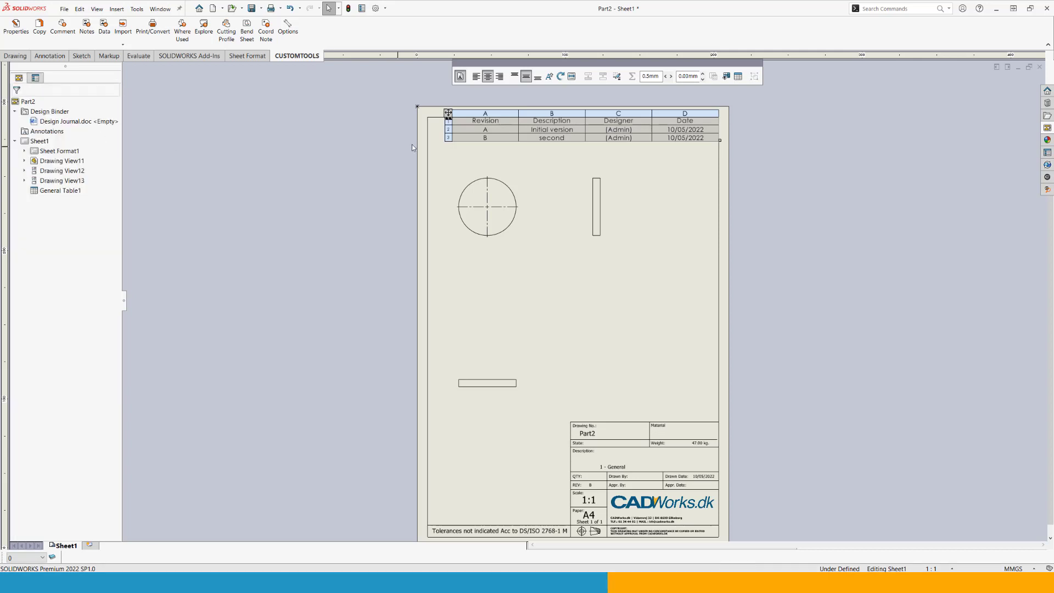
pyautogui.click(428, 144)
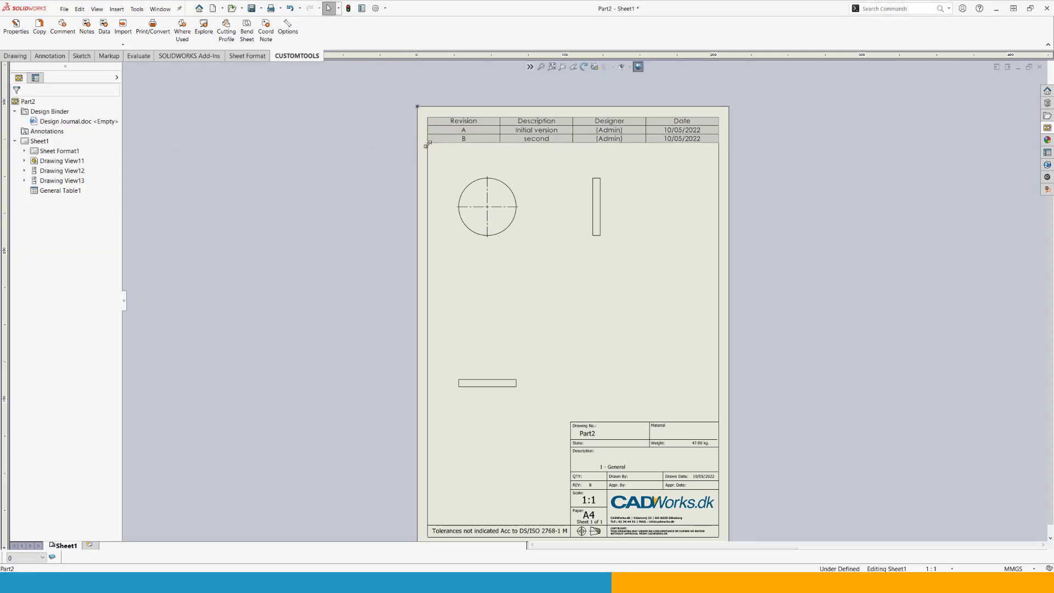
pyautogui.moveTo(428, 144); pyautogui.dragTo(430, 146)
pyautogui.click(421, 108)
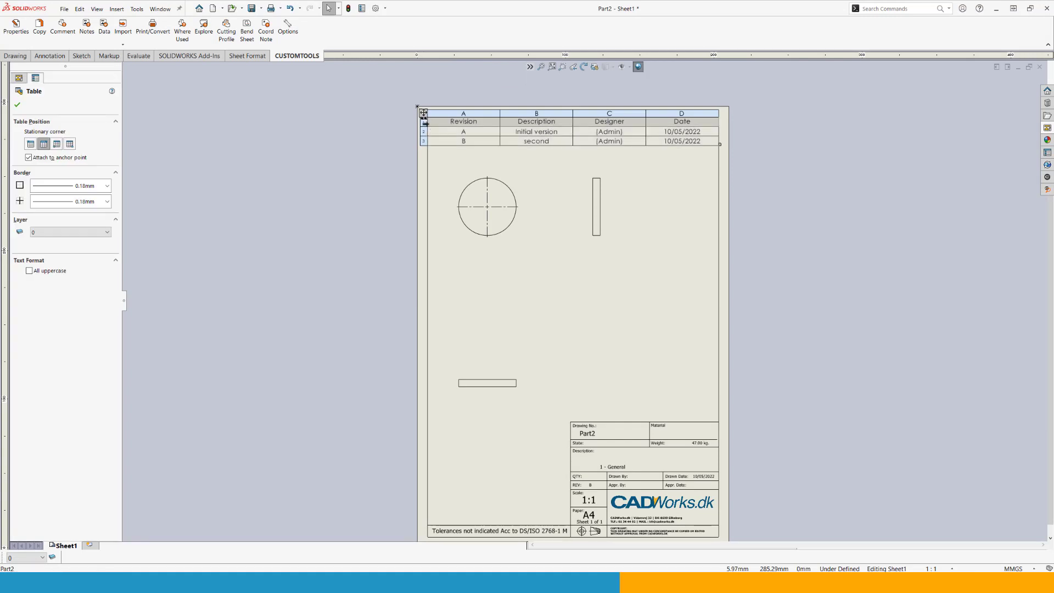
pyautogui.click(424, 113)
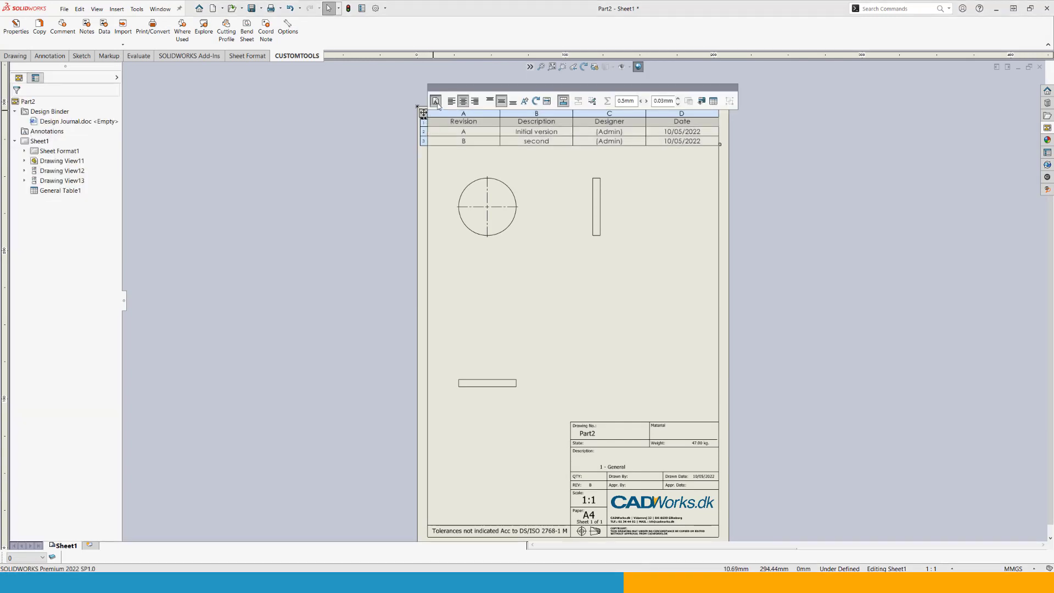
# Set the revision table text to the 3ds Light font at size 16
pyautogui.moveTo(440, 106)
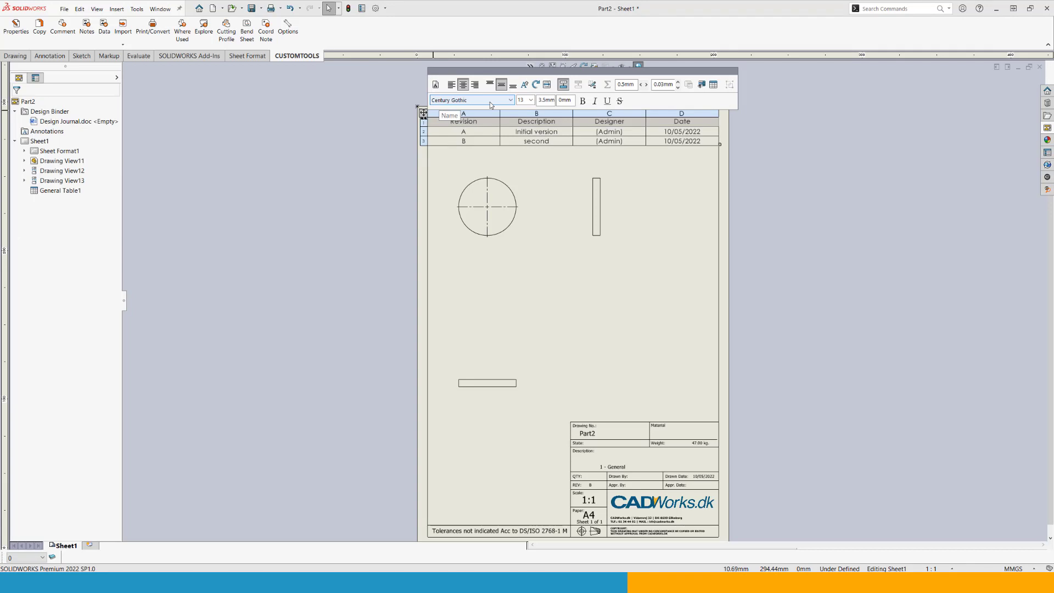
pyautogui.click(490, 102)
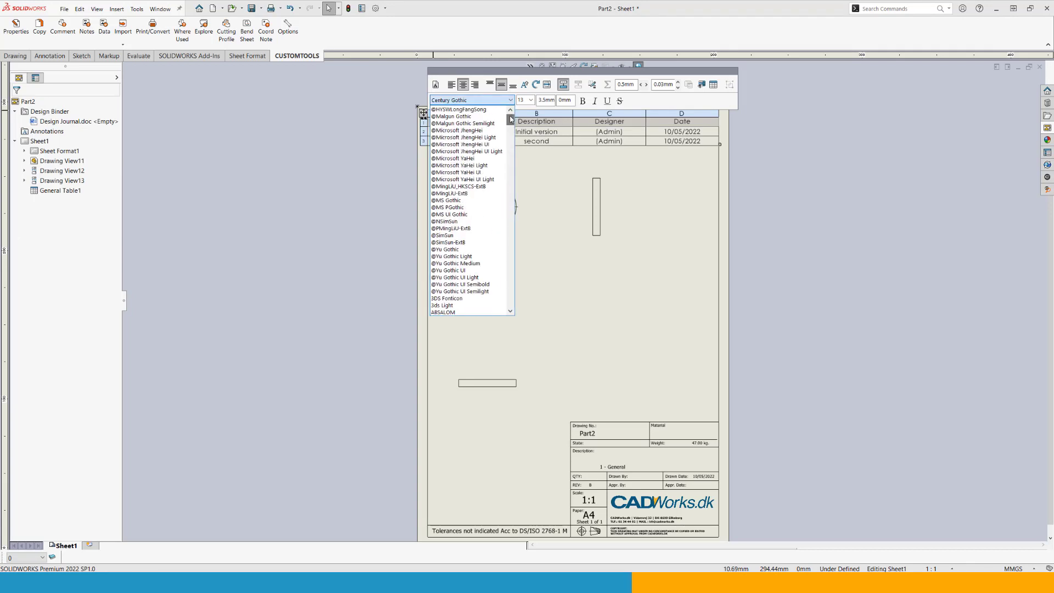
pyautogui.scroll(-5, 461, 174)
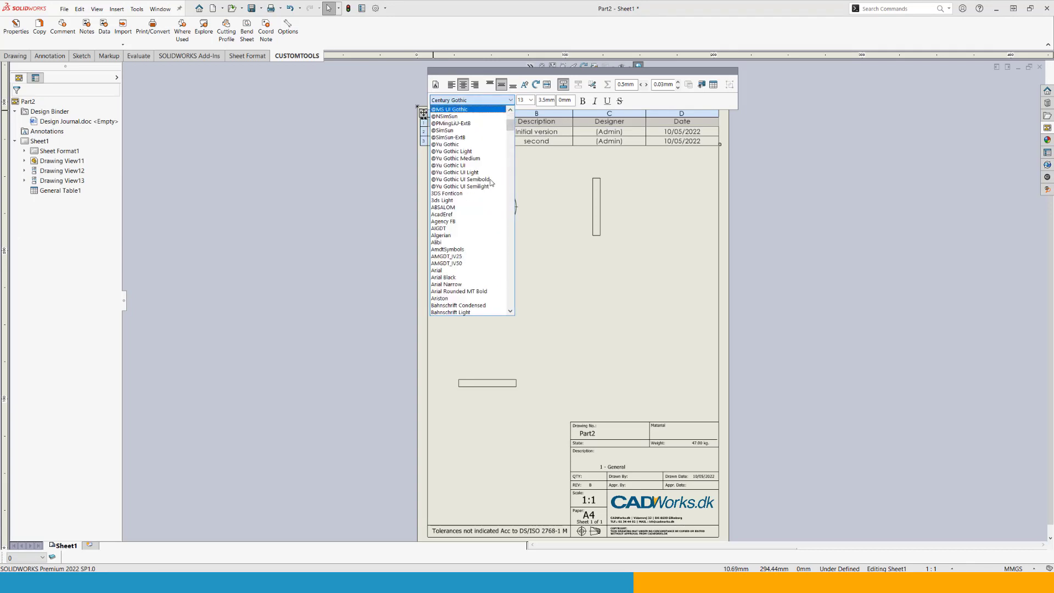
pyautogui.click(461, 201)
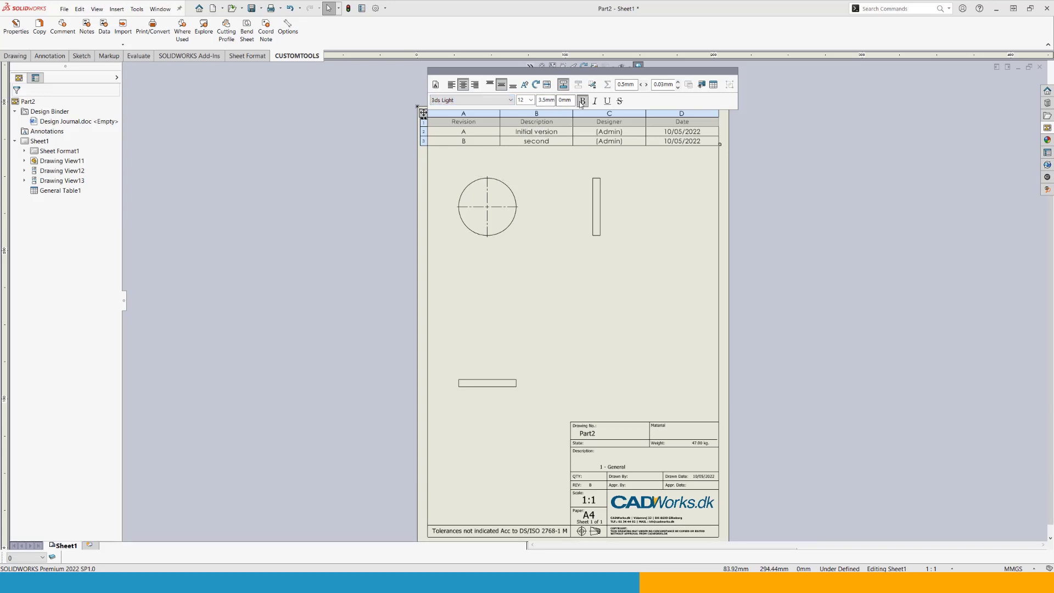
pyautogui.click(527, 101)
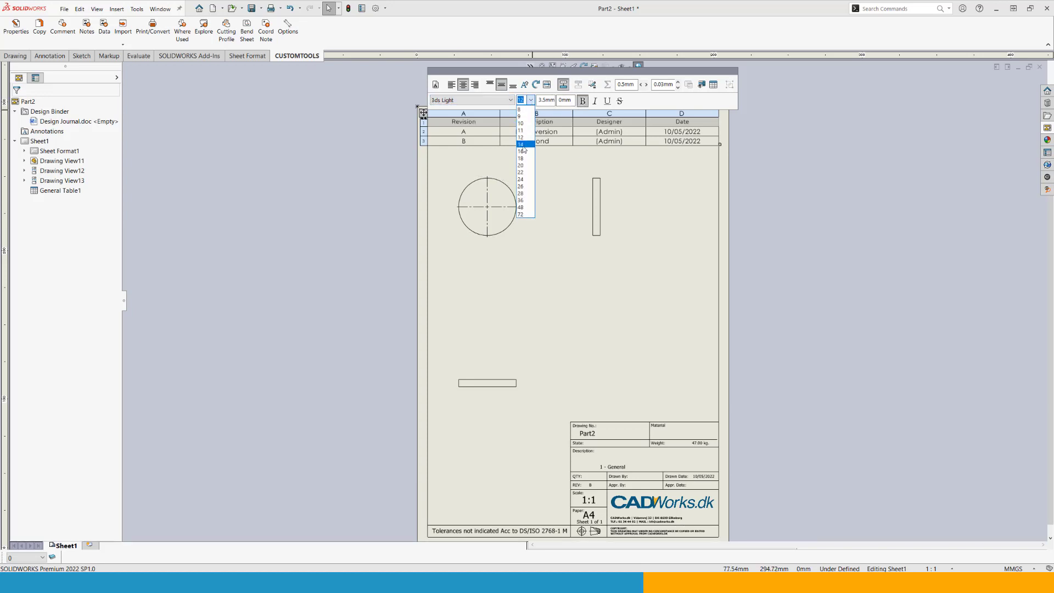
pyautogui.click(524, 149)
pyautogui.click(529, 100)
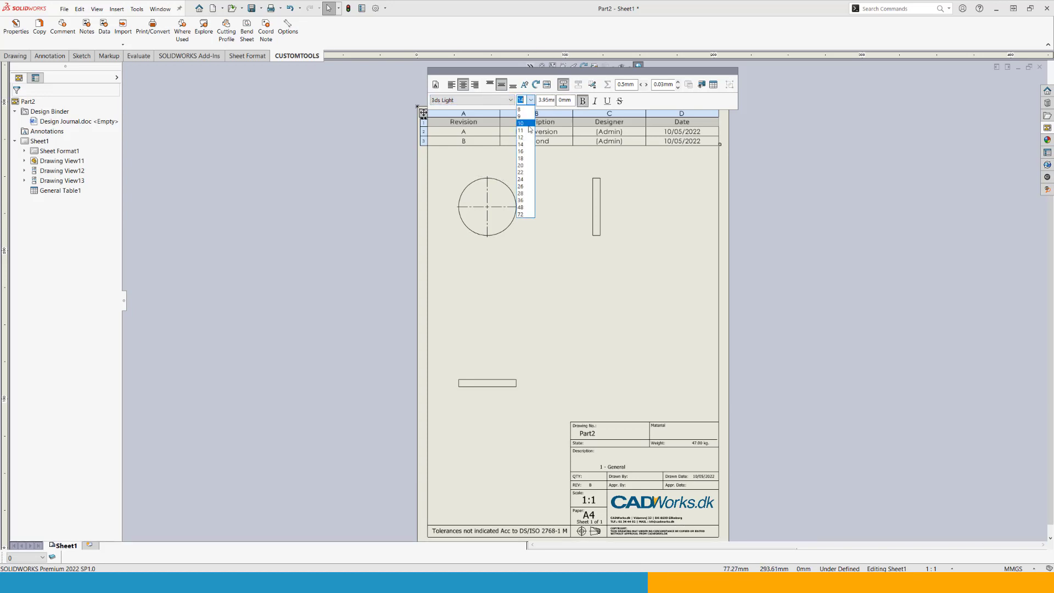
pyautogui.click(524, 152)
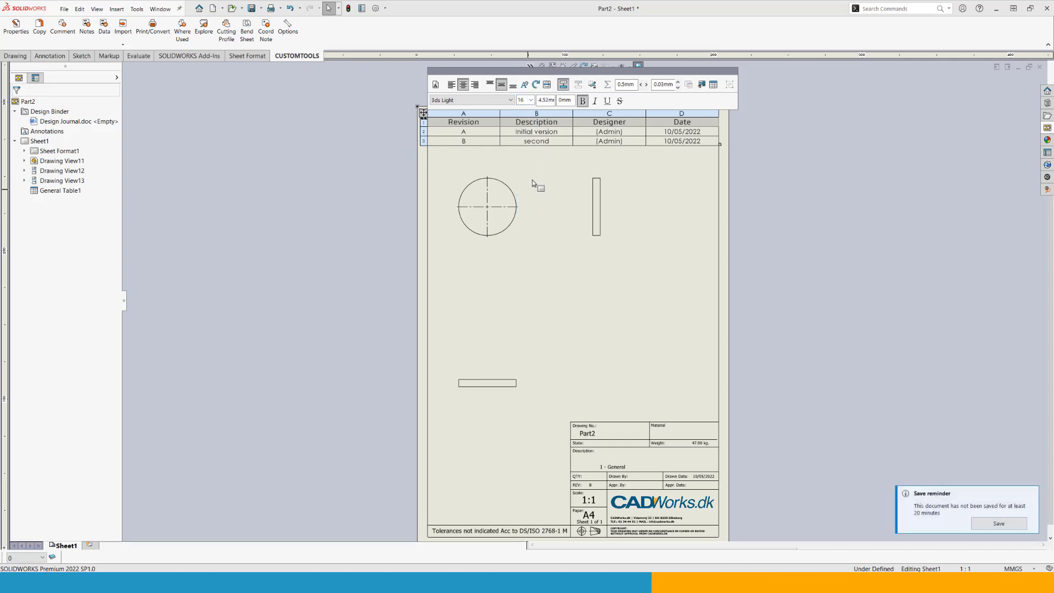
pyautogui.click(531, 180)
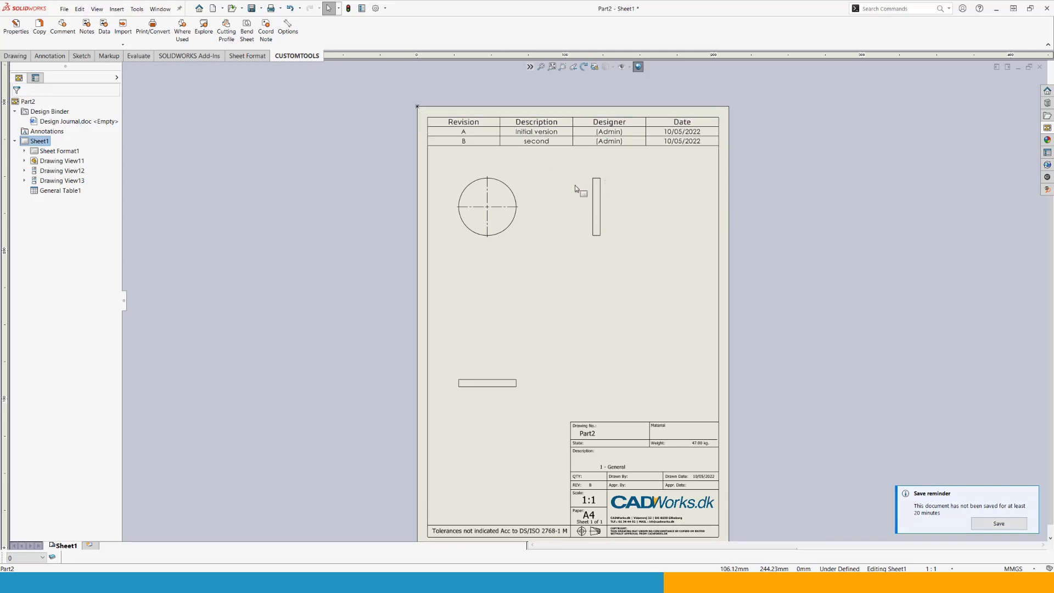
# Save the revision table as RevDemo.sldtbt in the Tables folder, overwriting the existing file
pyautogui.click(505, 135)
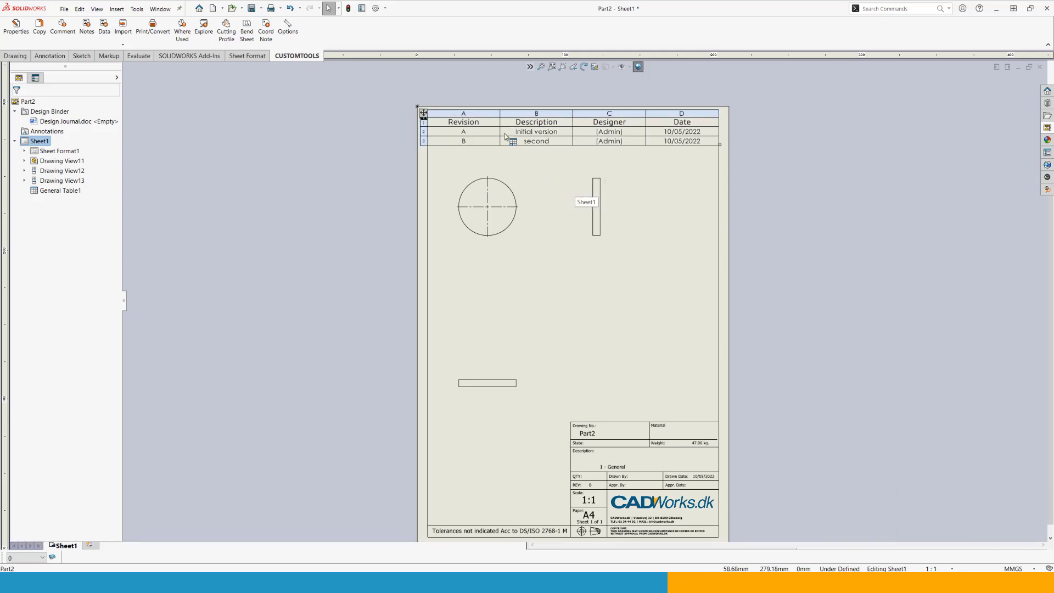
pyautogui.rightClick(505, 135)
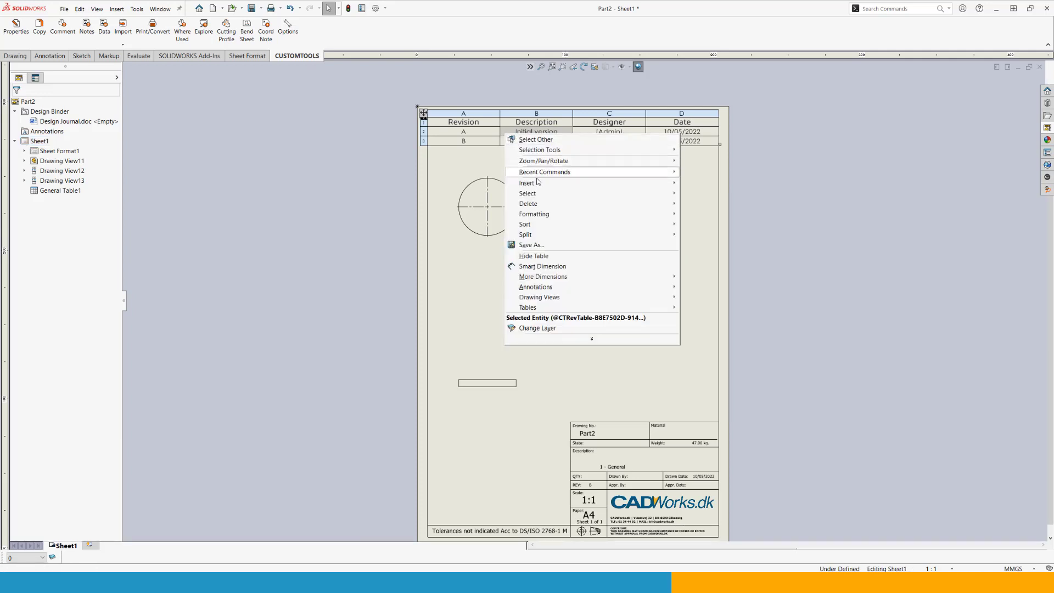
pyautogui.click(530, 246)
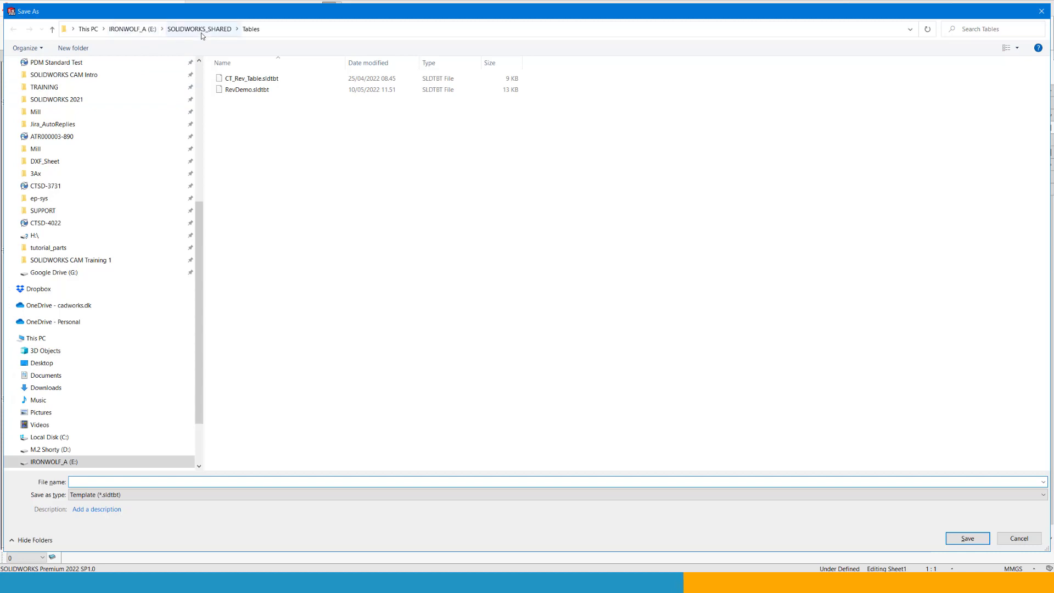
pyautogui.click(248, 92)
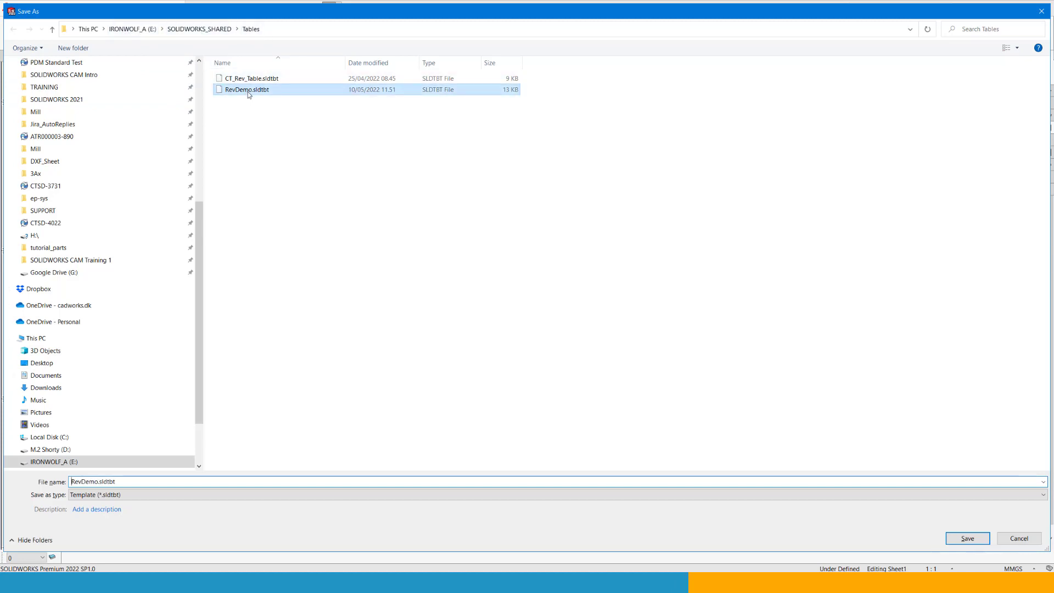
pyautogui.click(963, 539)
pyautogui.click(546, 289)
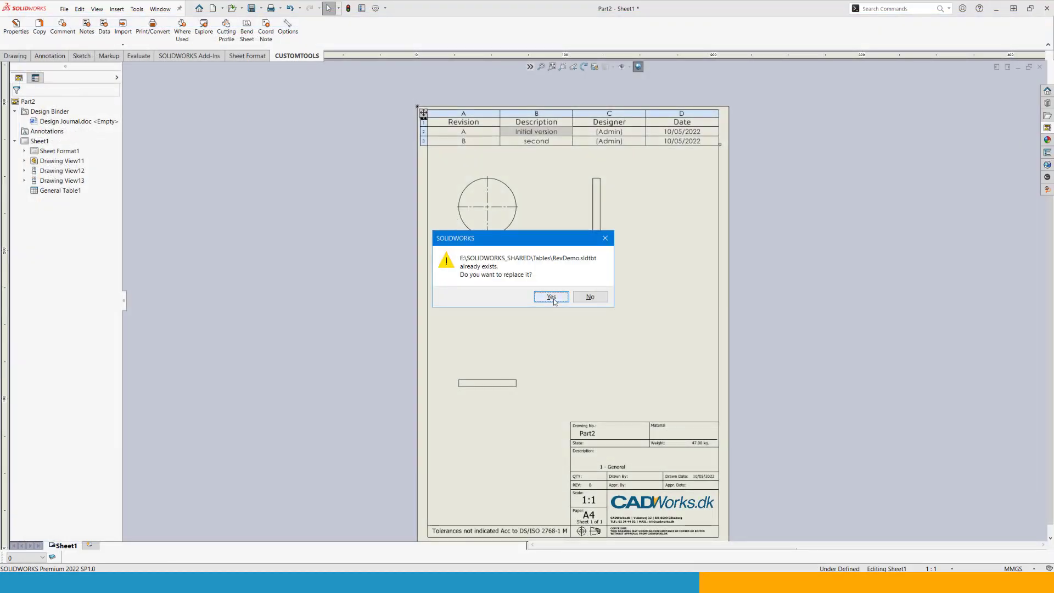
pyautogui.click(551, 297)
# Close the drawing with Don't Save, returning to the Part2 disc model
pyautogui.click(559, 275)
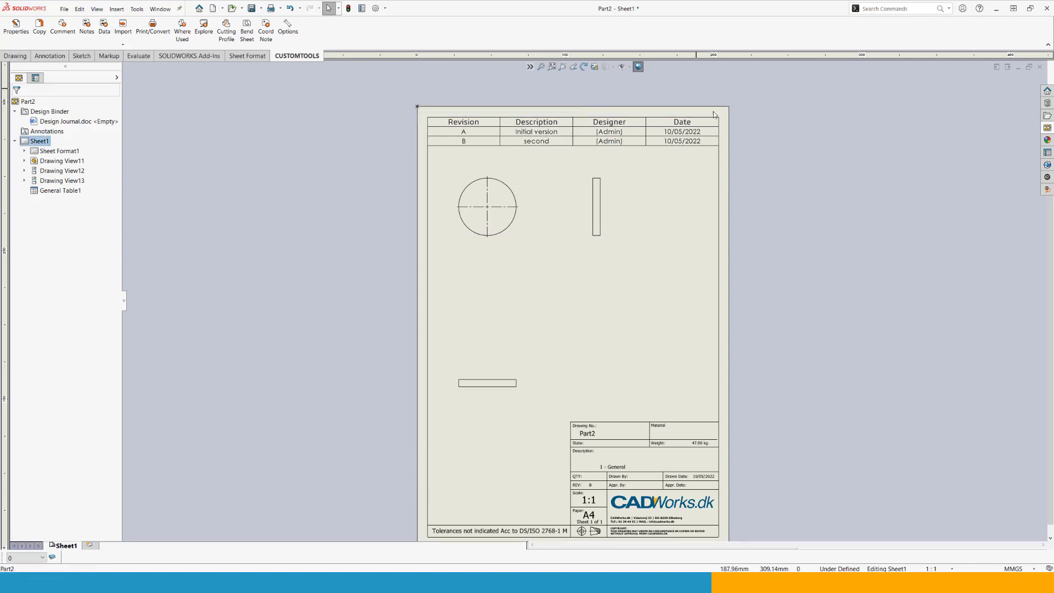
pyautogui.click(1039, 68)
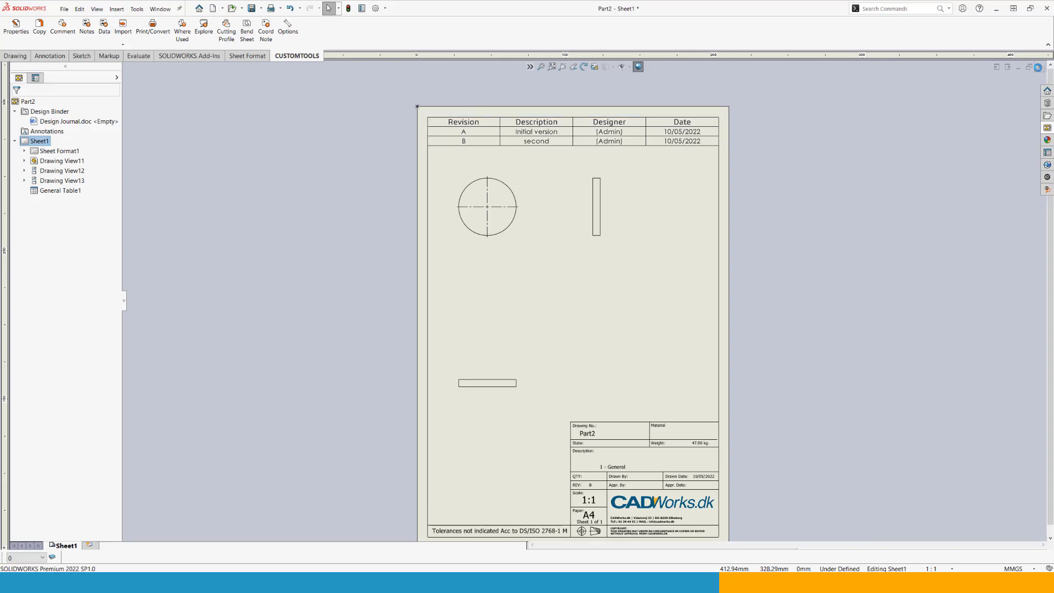
pyautogui.click(528, 297)
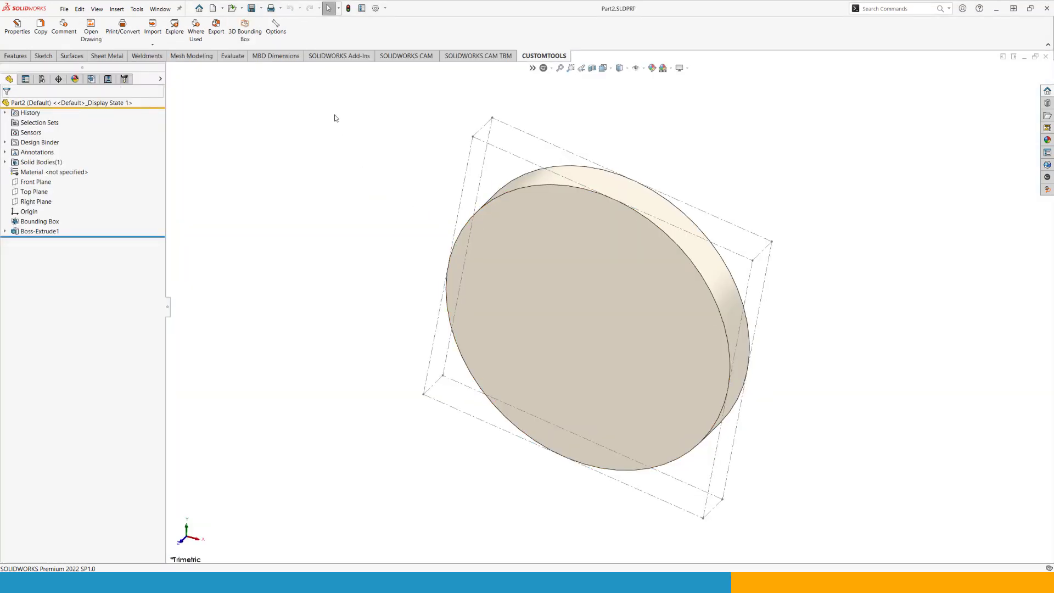
# In CustomTools Revision Properties, add a mapping from A4-S.slddrt to RevDemo.sldtbt
pyautogui.click(277, 33)
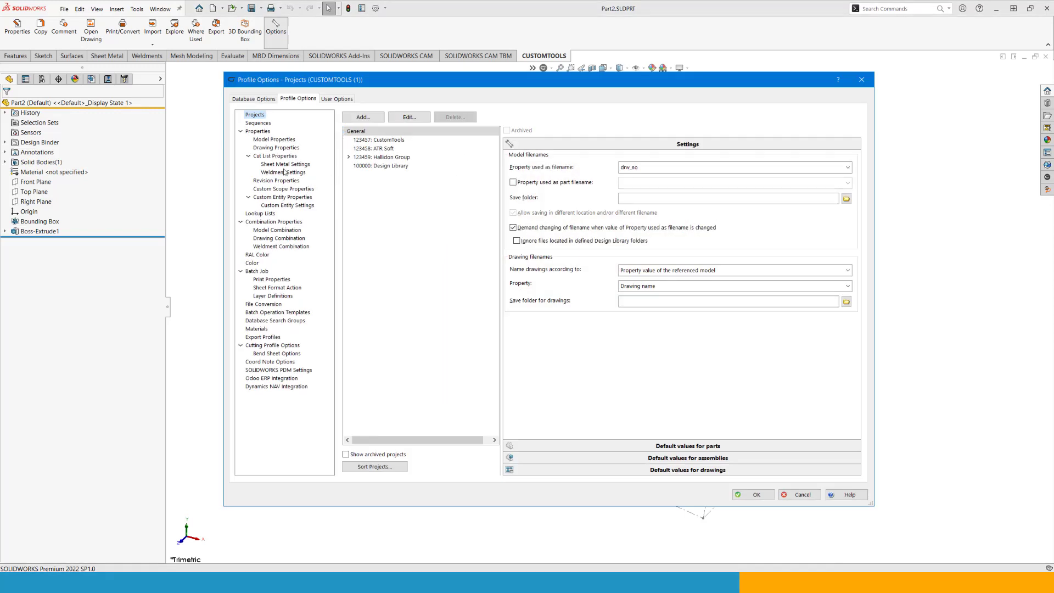
pyautogui.click(280, 180)
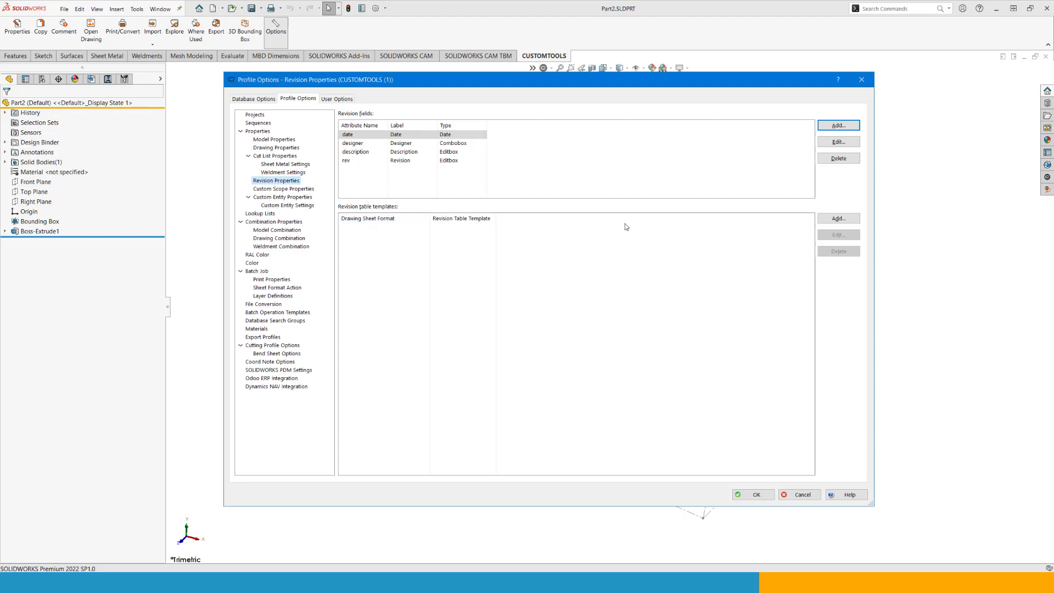
pyautogui.click(830, 220)
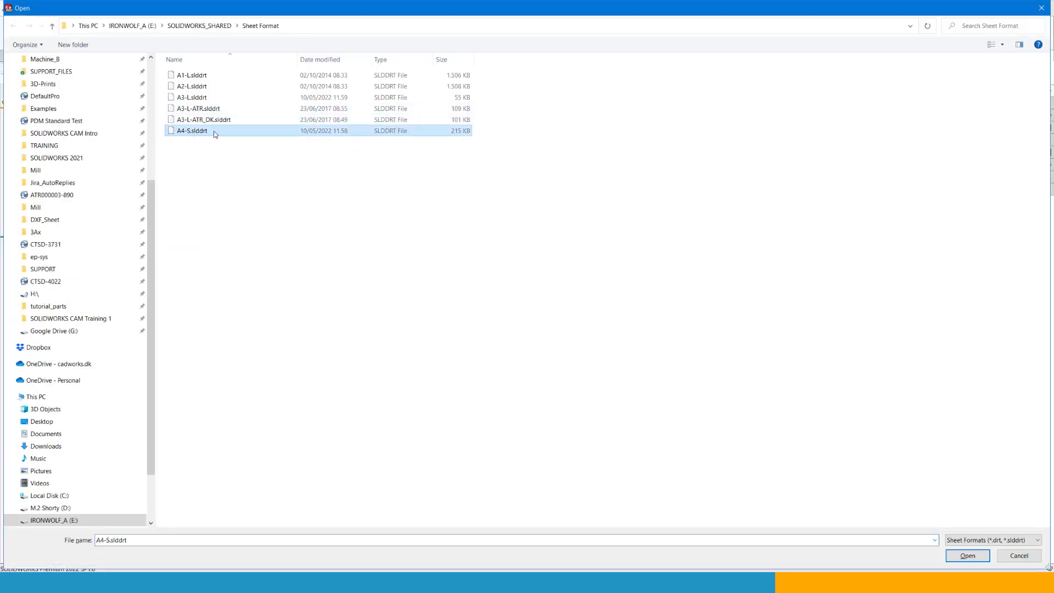
pyautogui.click(964, 555)
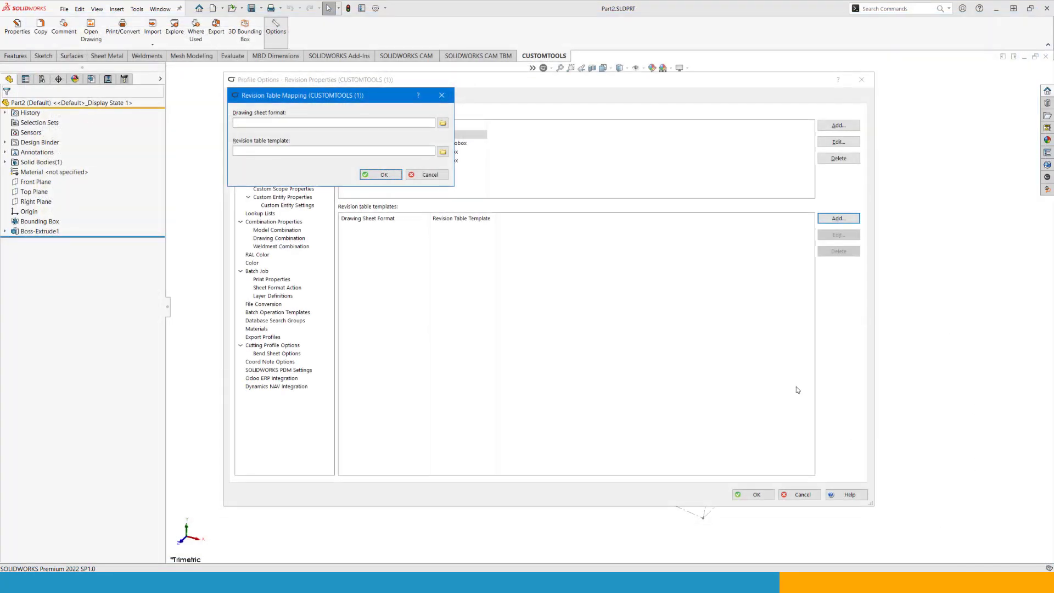
pyautogui.click(442, 152)
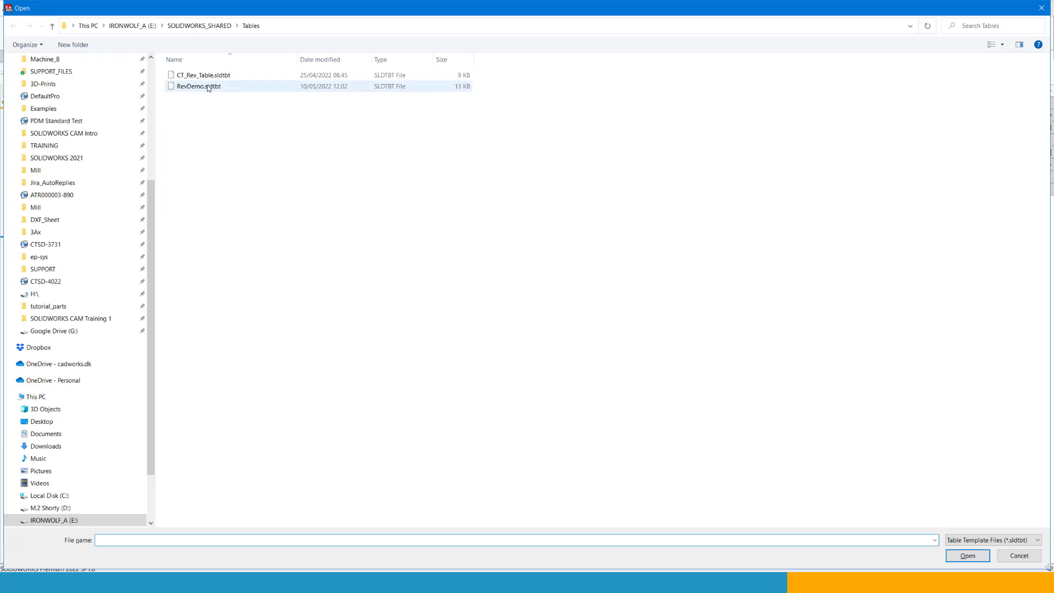
pyautogui.click(966, 555)
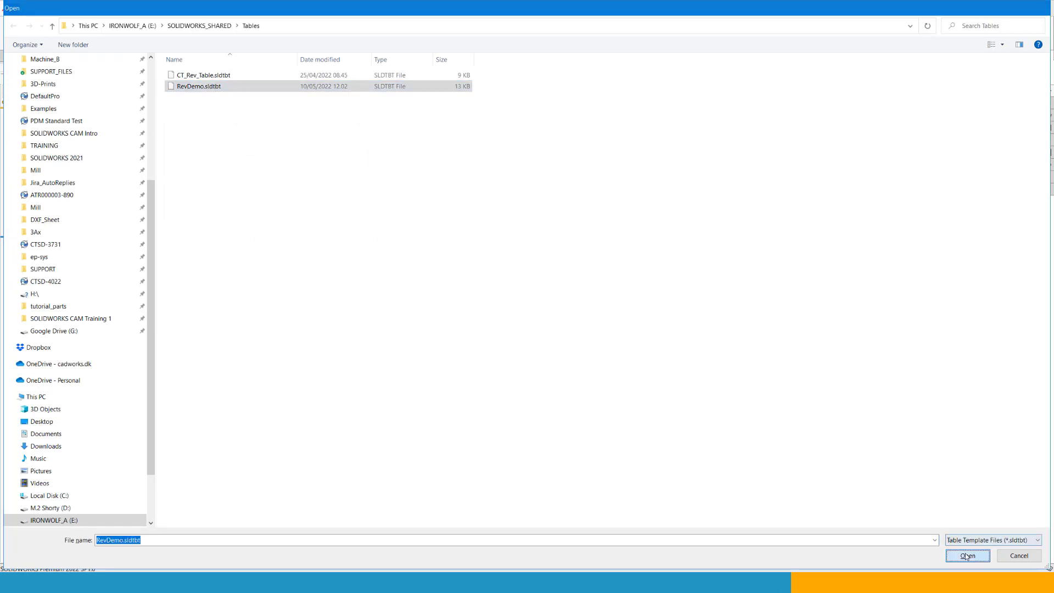
pyautogui.click(383, 174)
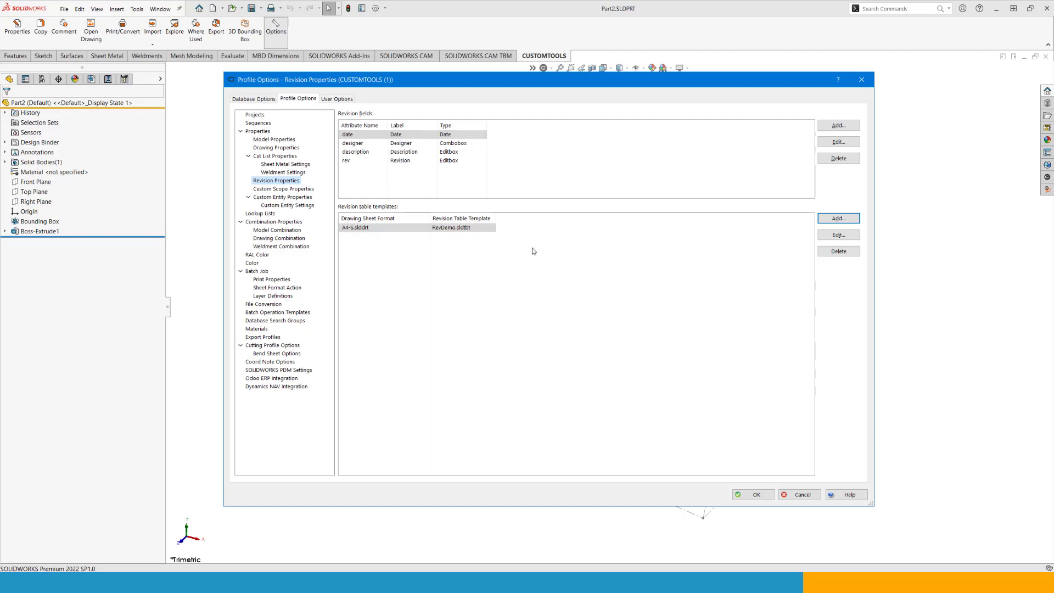
# Add a second mapping from A3-L.slddrt to RevDemo.sldtbt and accept the CustomTools options
pyautogui.click(824, 224)
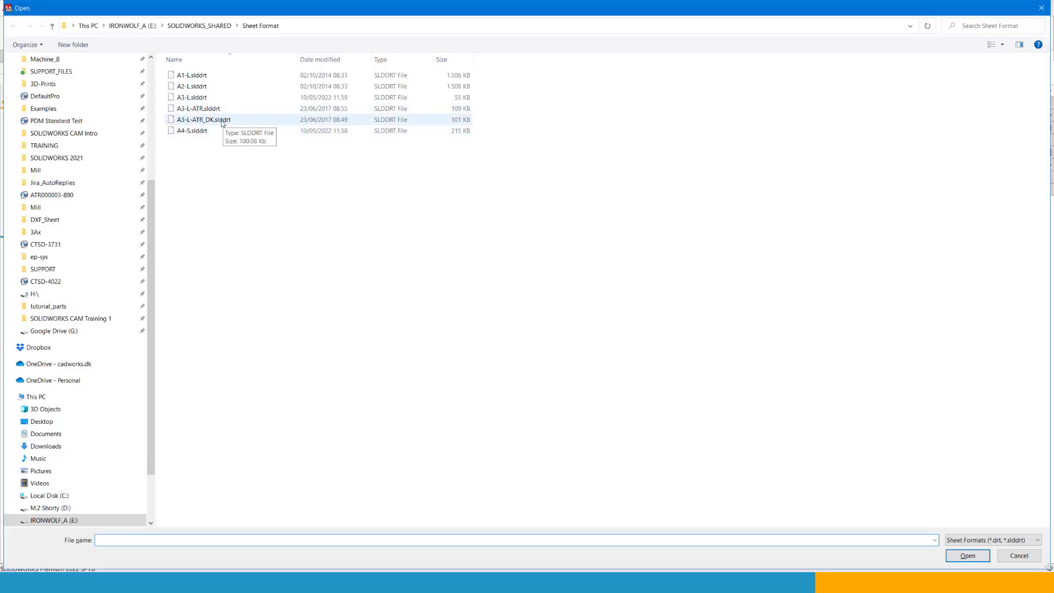
pyautogui.click(192, 100)
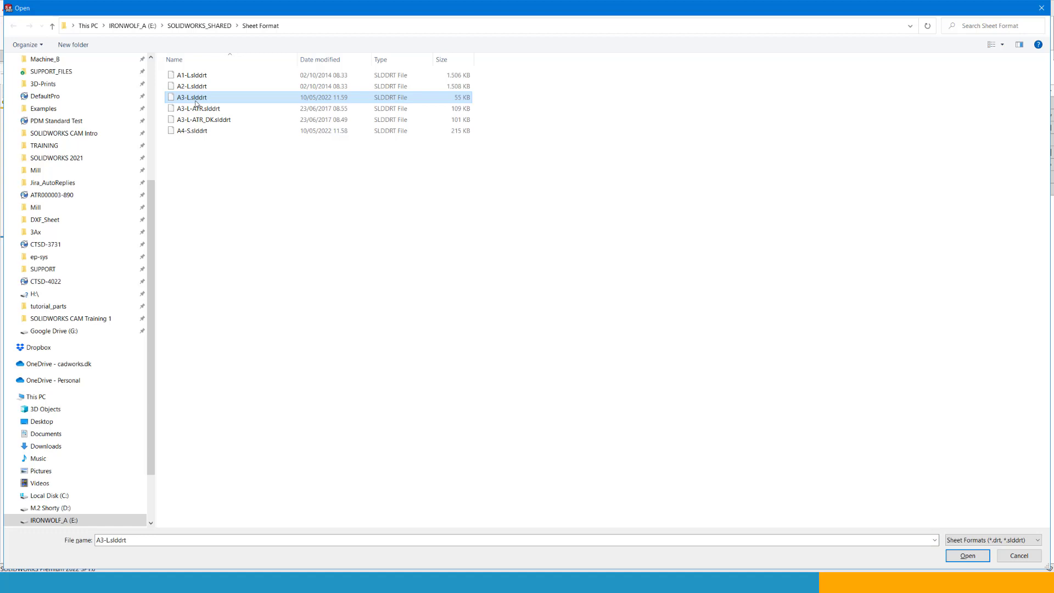
pyautogui.click(967, 555)
pyautogui.click(443, 152)
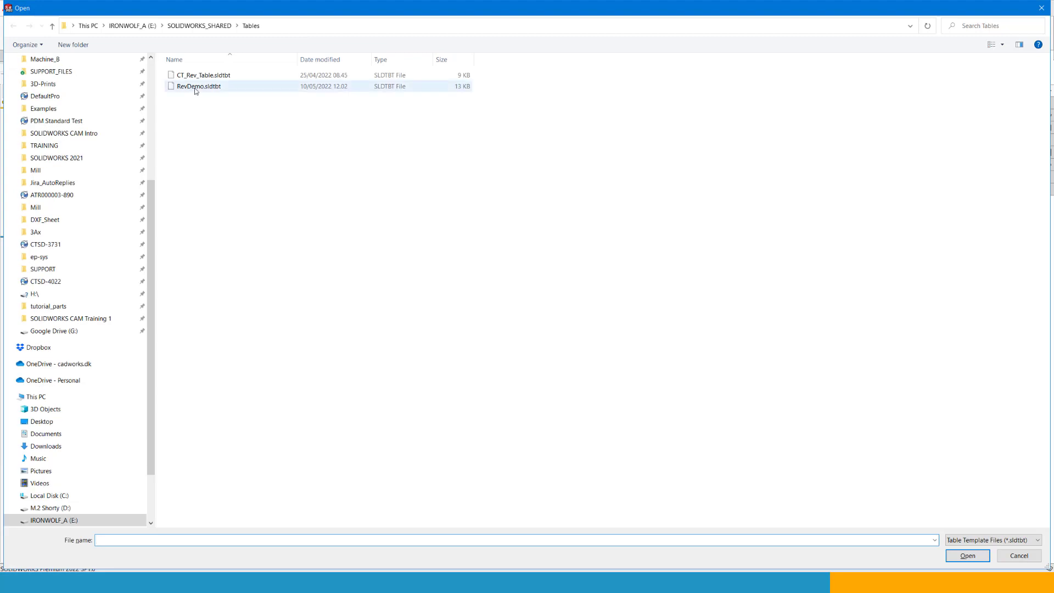
pyautogui.click(196, 89)
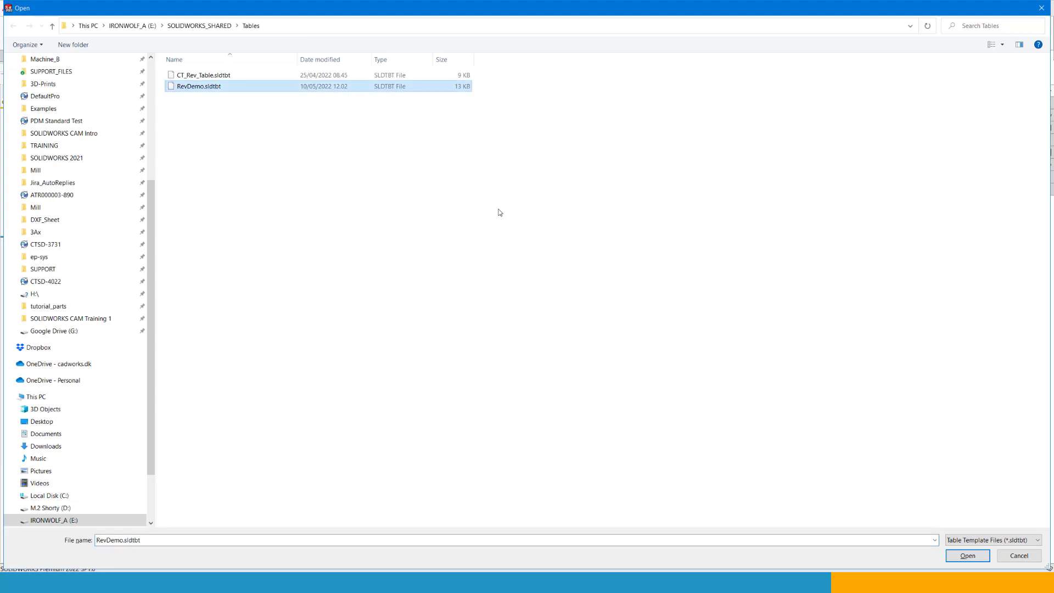
pyautogui.click(957, 554)
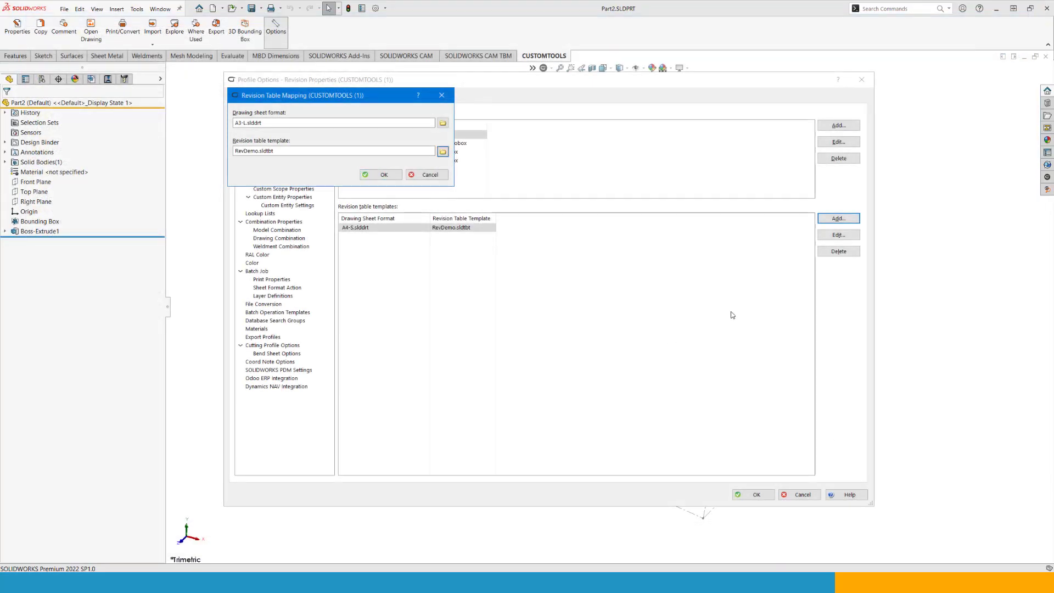
pyautogui.click(383, 174)
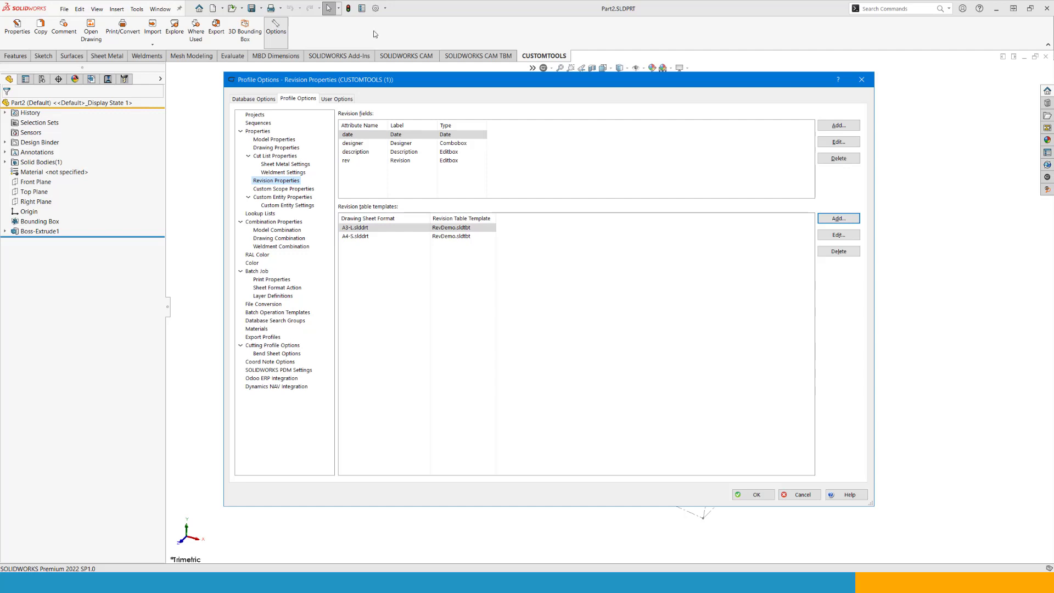
pyautogui.click(385, 228)
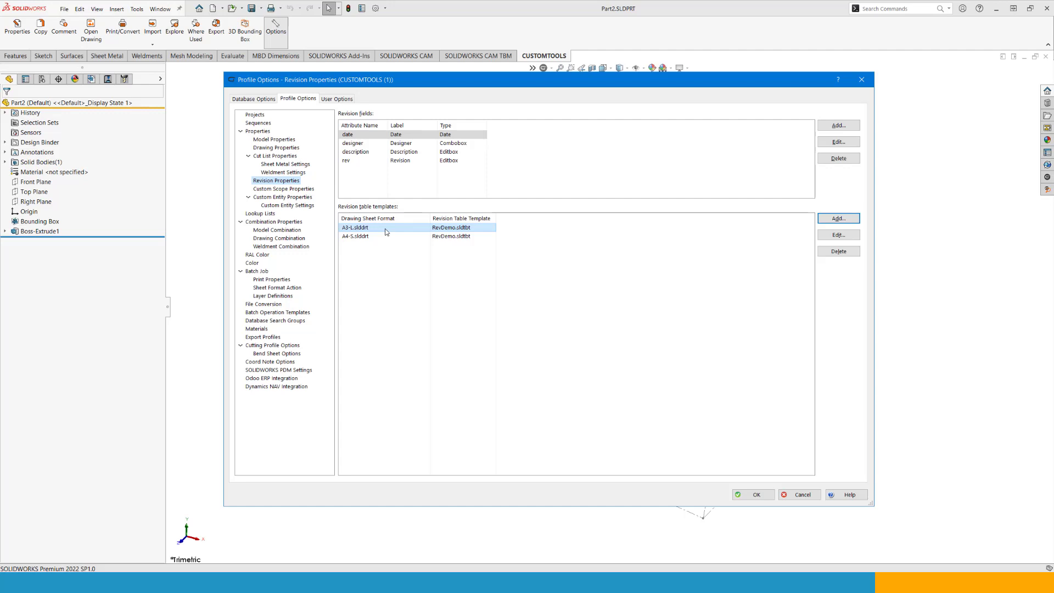
pyautogui.click(755, 495)
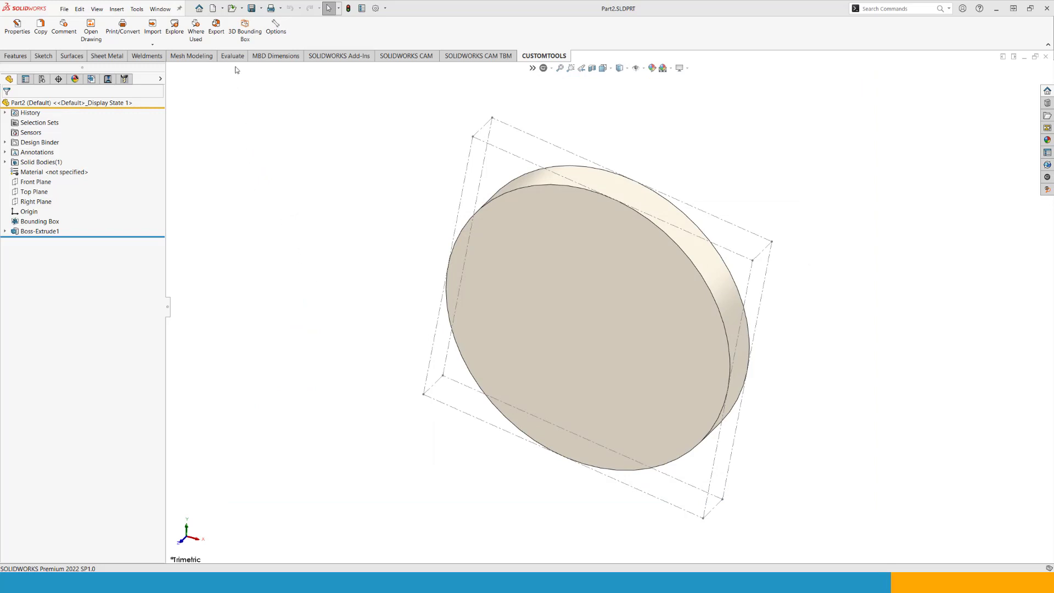
# Make a drawing of Part2 from the Drawing template on the A3-L (420 × 297 mm) sheet format
pyautogui.click(222, 9)
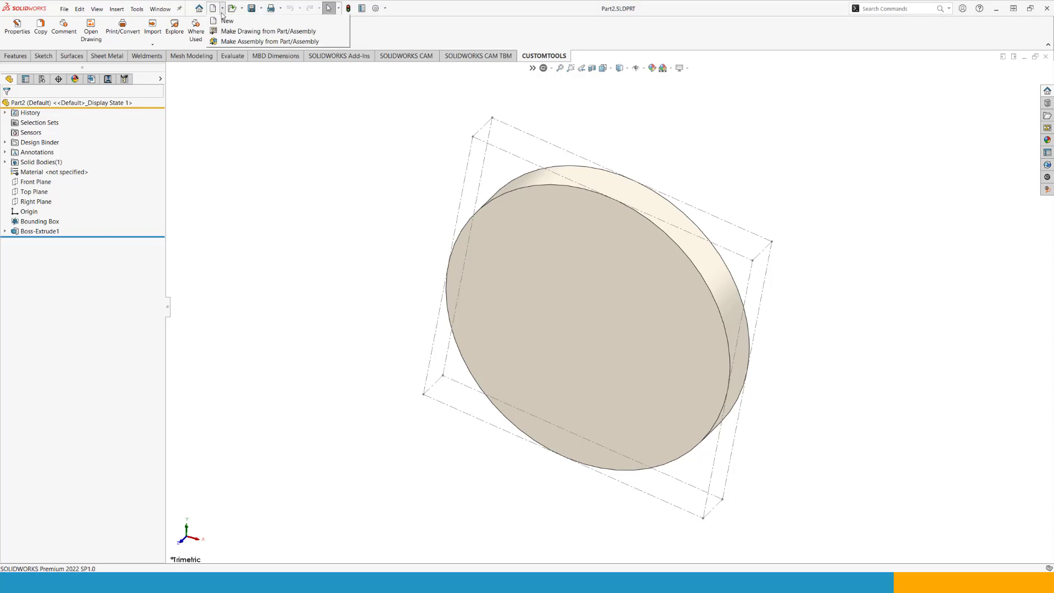
pyautogui.click(242, 31)
pyautogui.click(169, 191)
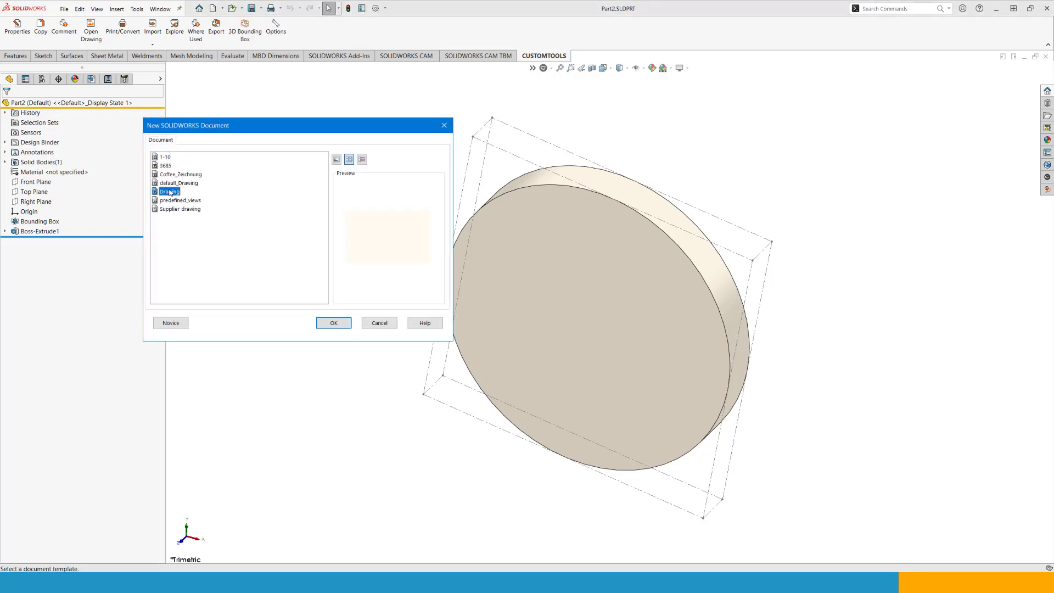
pyautogui.click(342, 325)
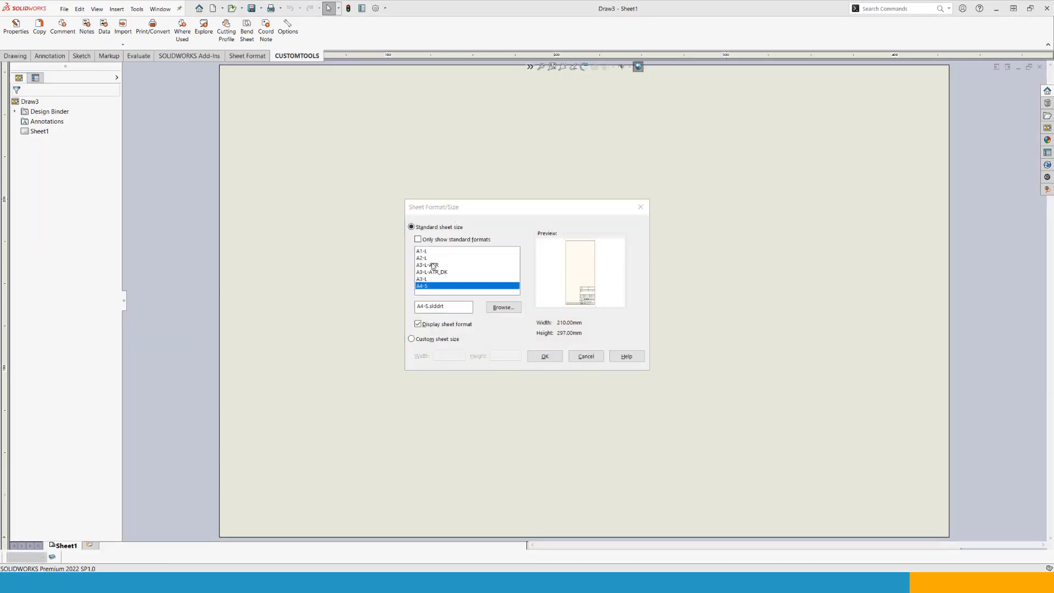
pyautogui.click(433, 265)
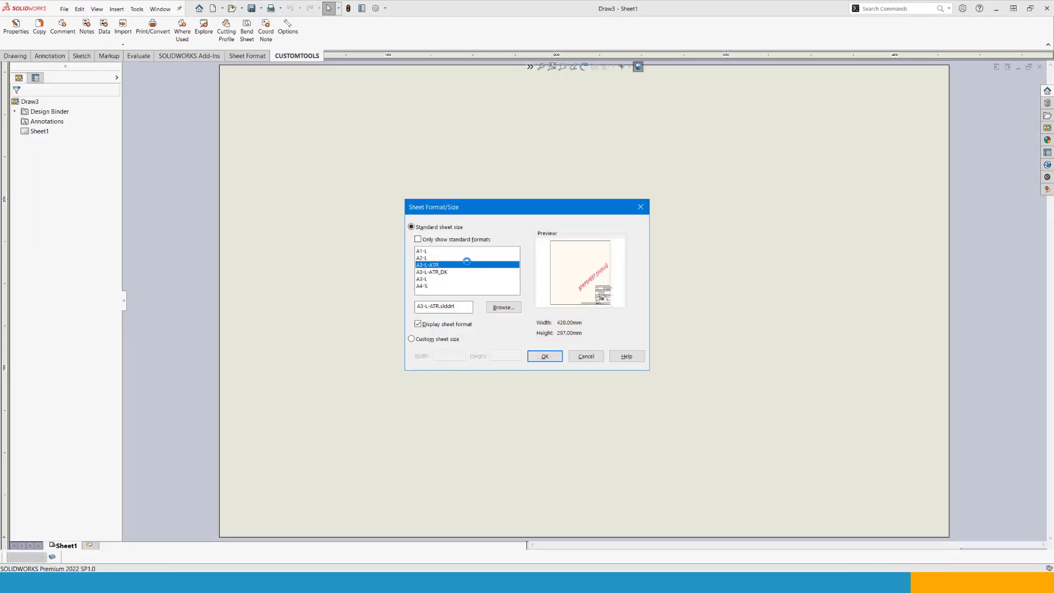
pyautogui.click(433, 279)
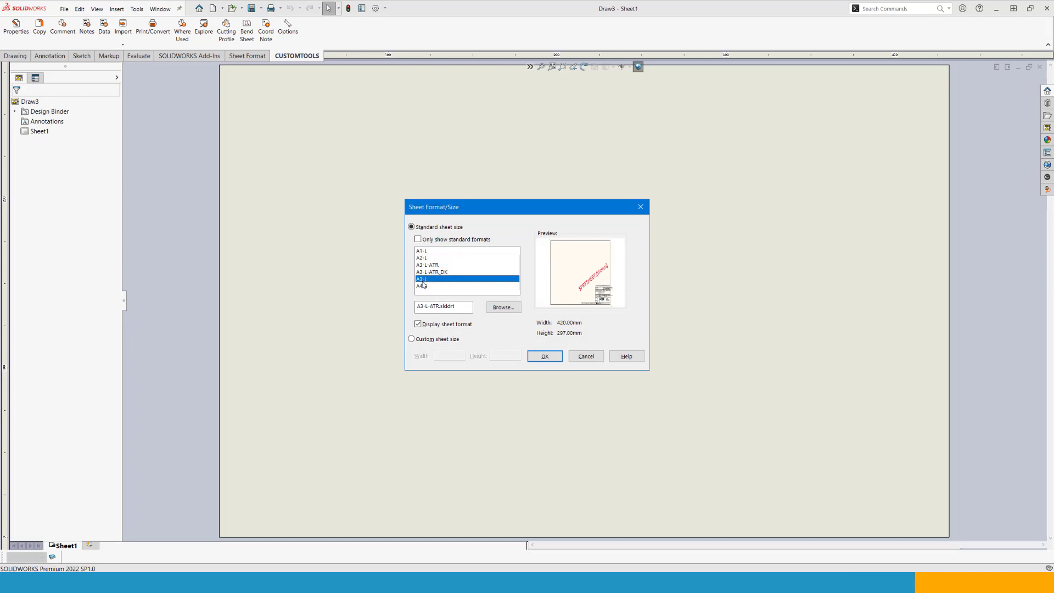
pyautogui.click(543, 355)
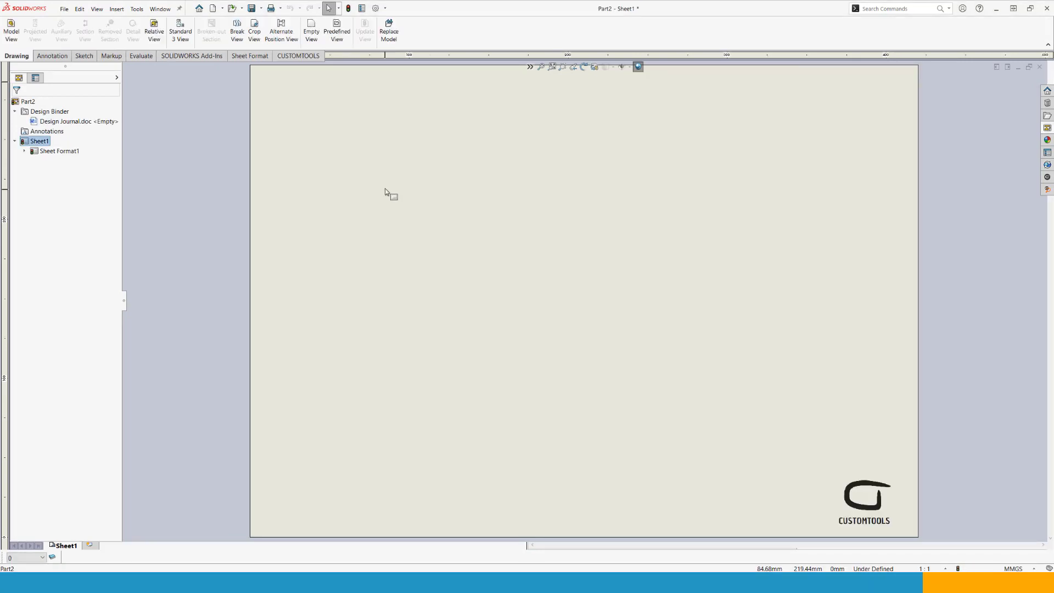
# Enable Display sheet format for the A3 border and title block, then add Part2's three standard views
pyautogui.rightClick(384, 191)
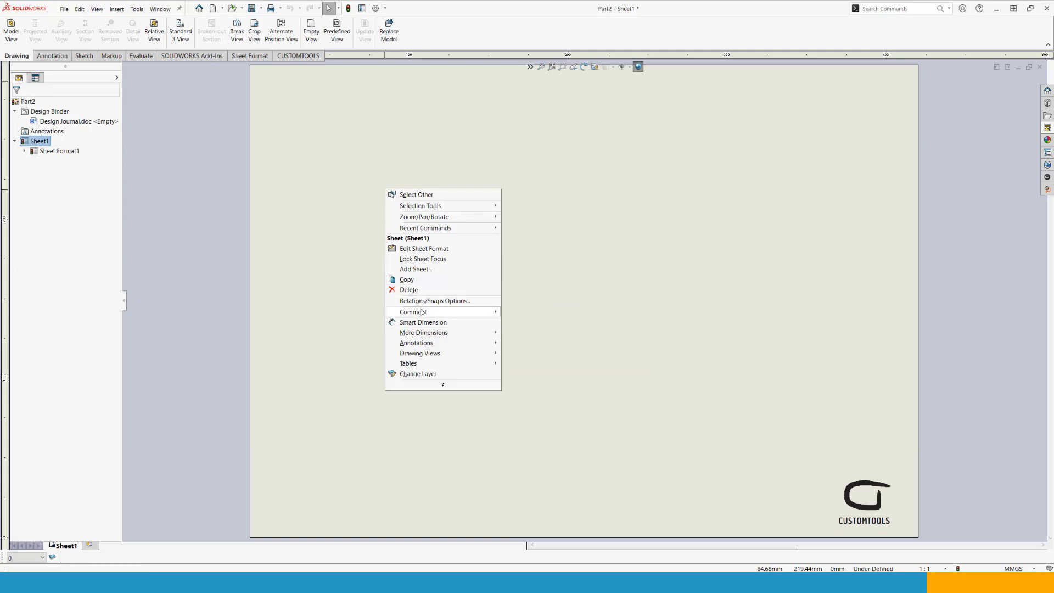
pyautogui.click(417, 386)
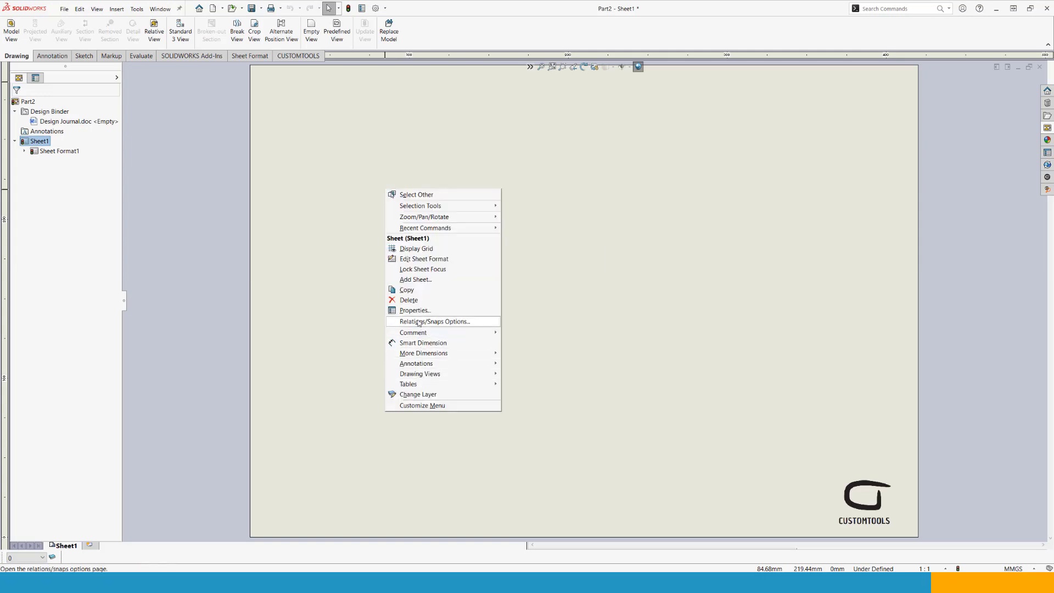
pyautogui.click(417, 309)
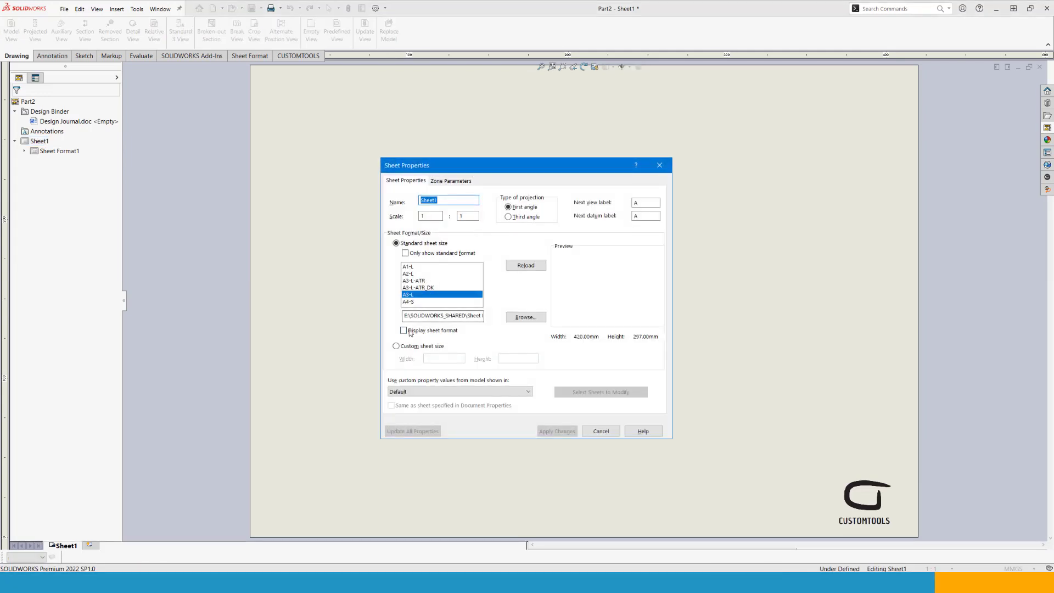
pyautogui.click(410, 332)
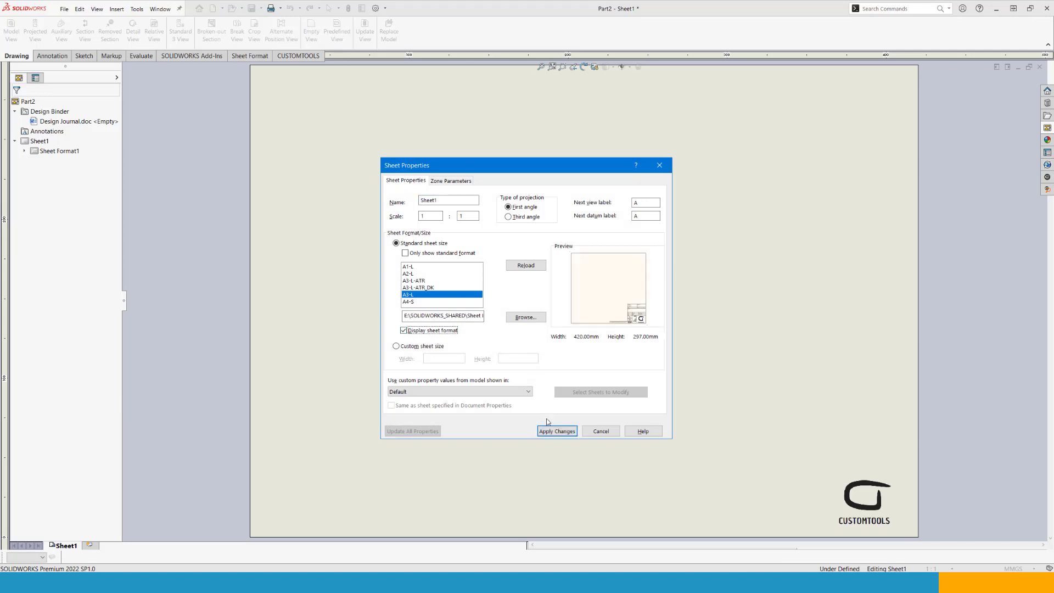
pyautogui.click(557, 432)
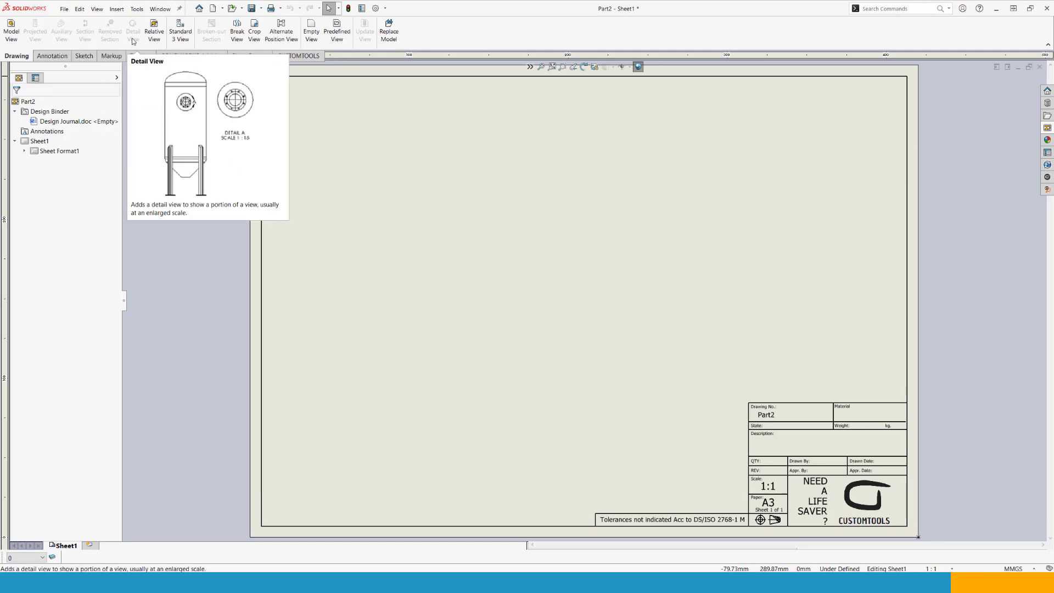
pyautogui.click(180, 31)
pyautogui.click(17, 104)
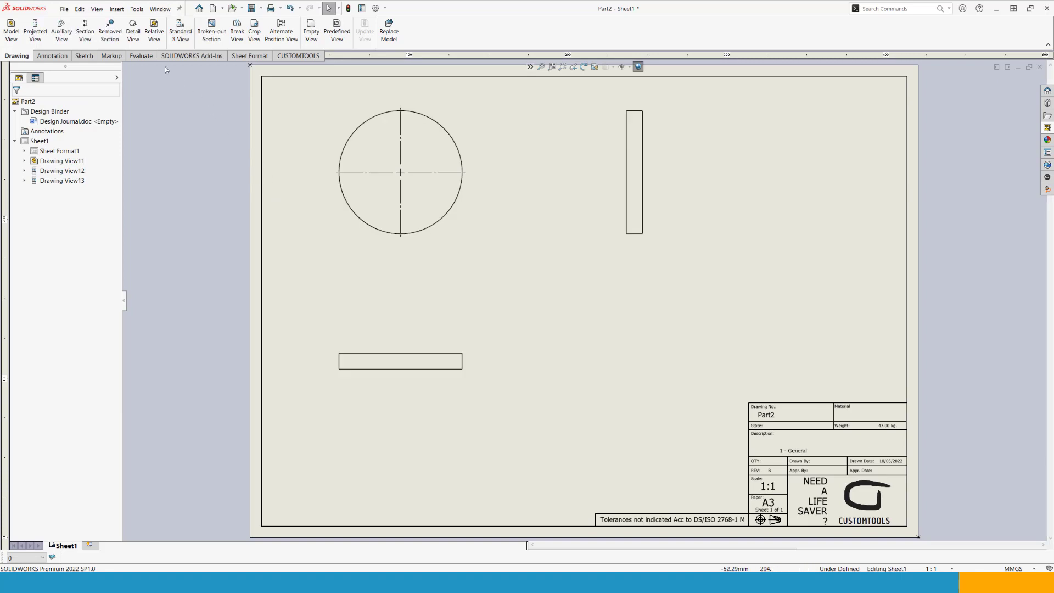
# Insert the CUSTOMTOOLS Revision data table with revisions A and B and check its top-right placement
pyautogui.click(296, 56)
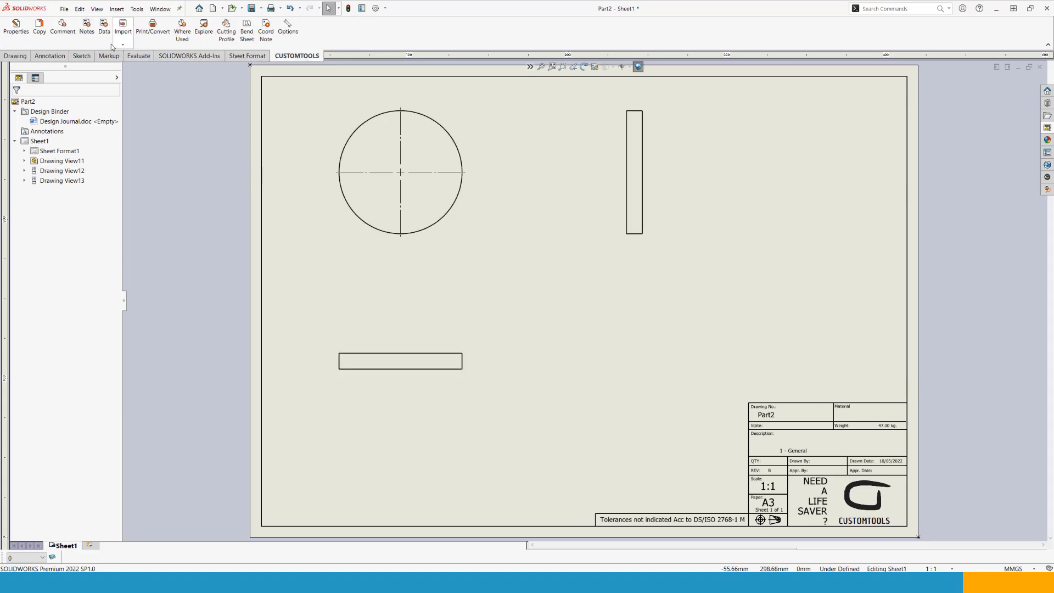
pyautogui.click(104, 27)
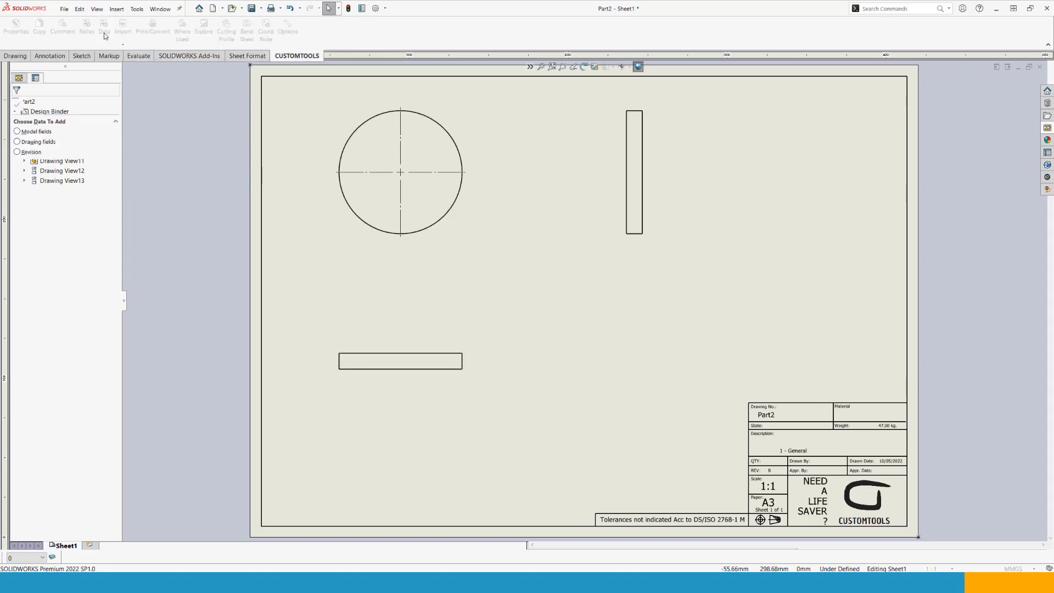
pyautogui.click(17, 152)
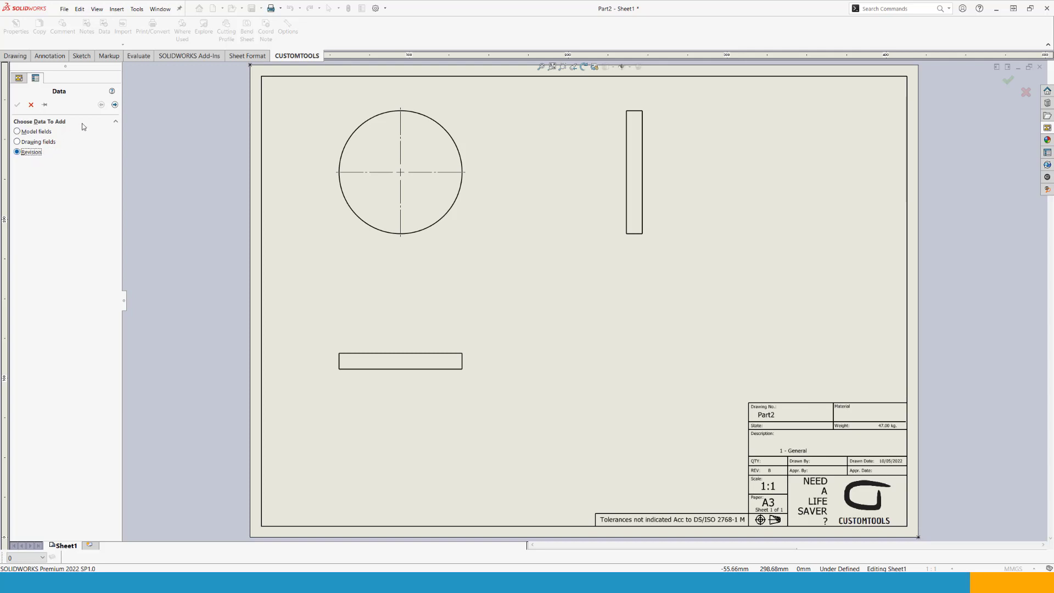
pyautogui.click(114, 105)
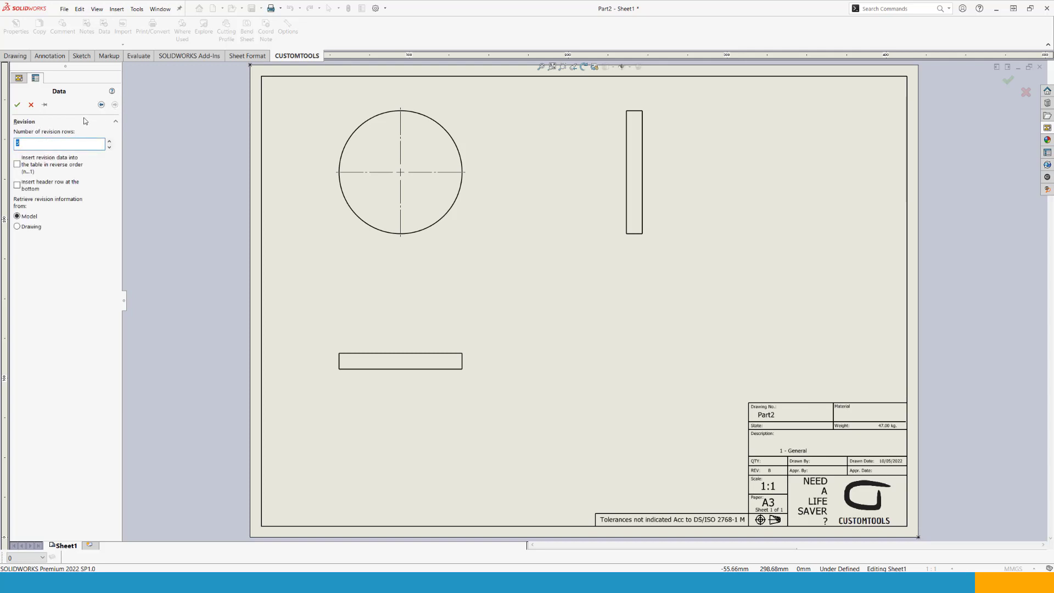
pyautogui.click(18, 106)
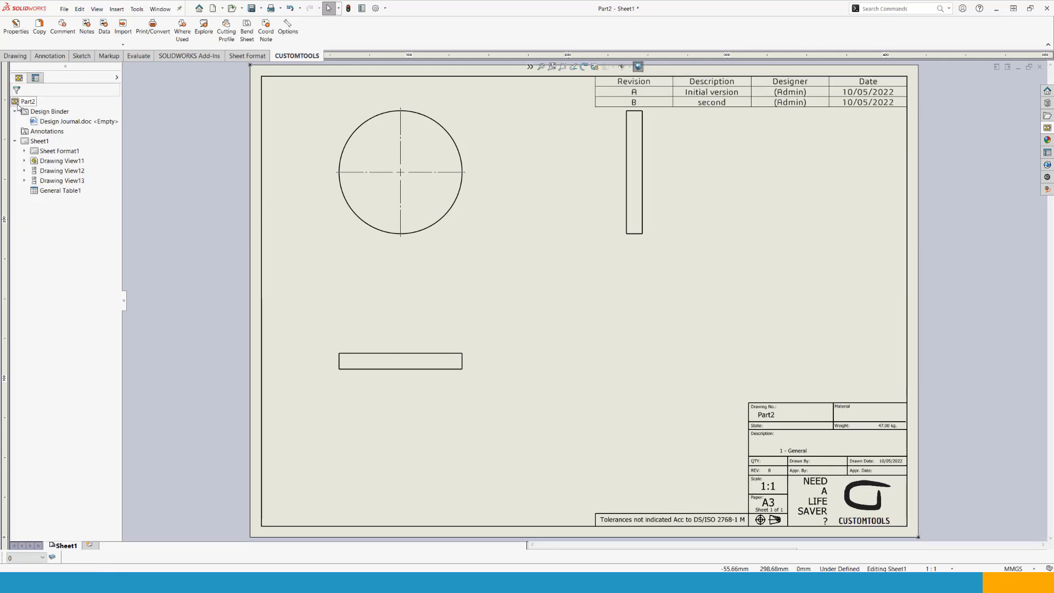
pyautogui.click(608, 99)
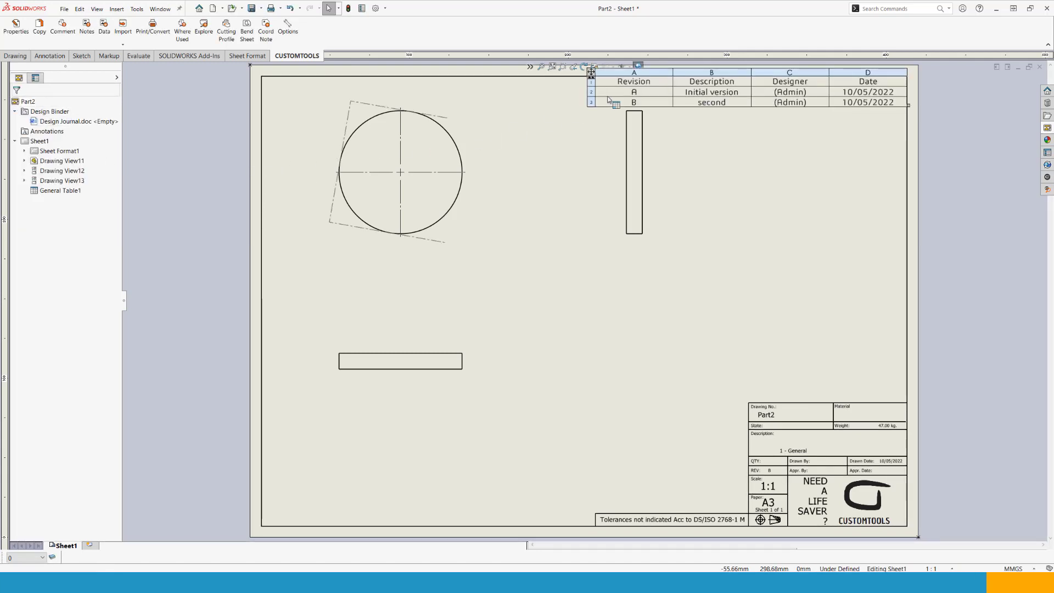
pyautogui.click(884, 172)
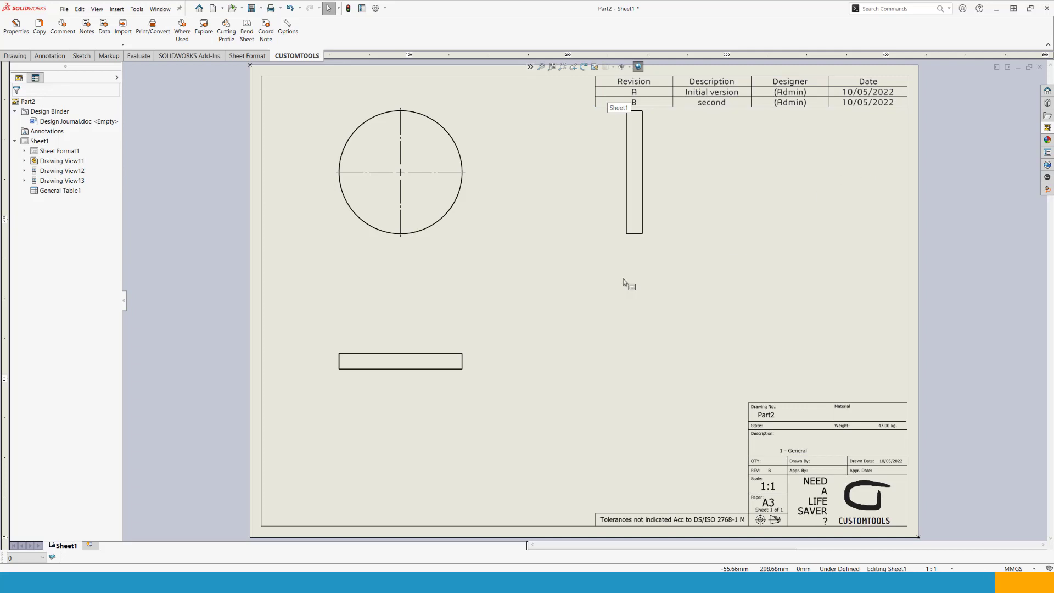
# Apply the A4-S sheet format in Sheet Properties and verify the revision table's new position
pyautogui.rightClick(543, 226)
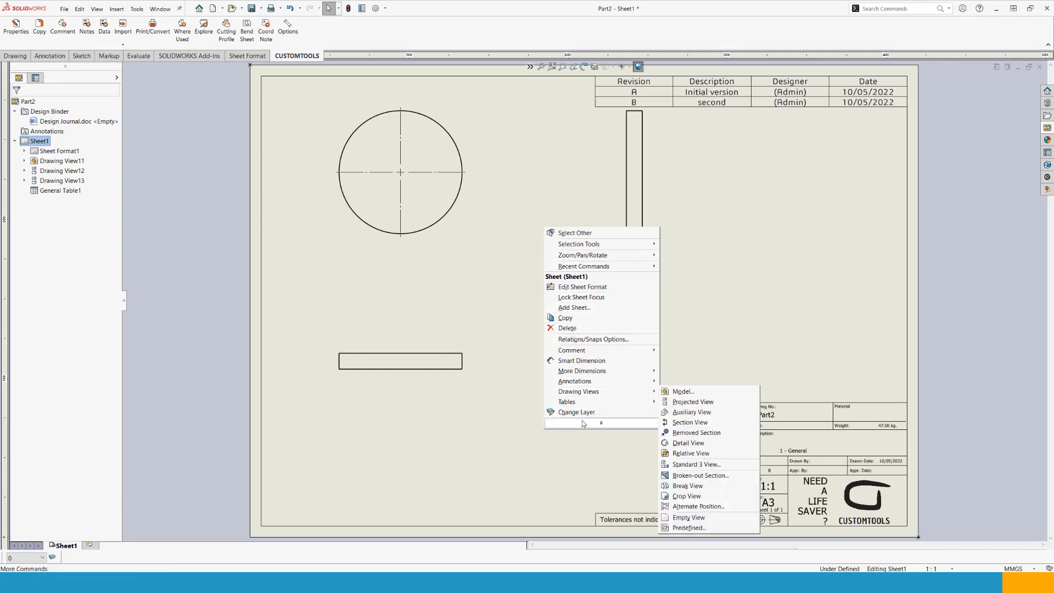
pyautogui.click(601, 423)
pyautogui.click(581, 349)
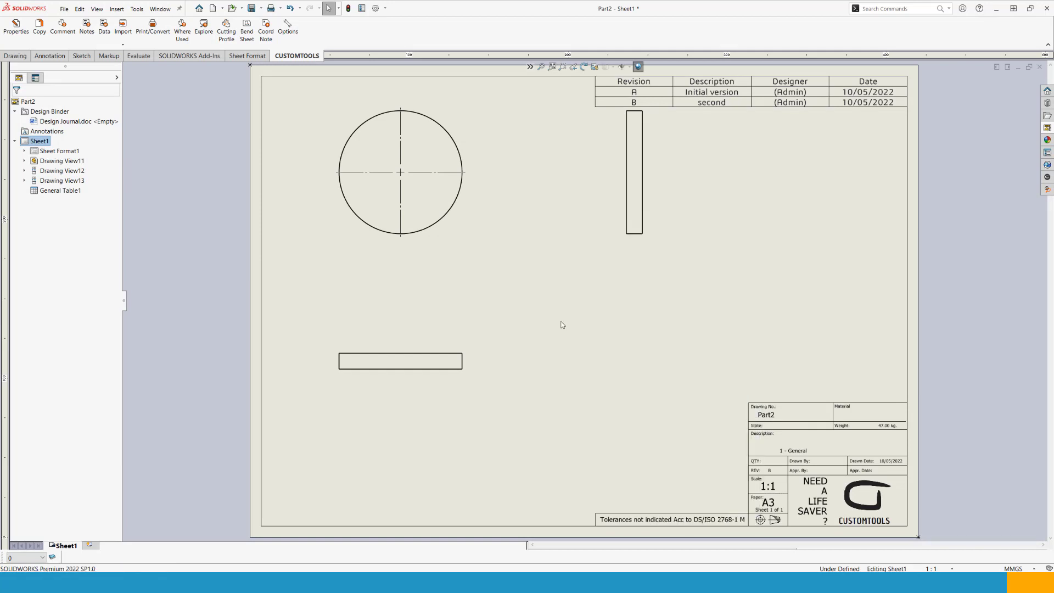
pyautogui.click(417, 302)
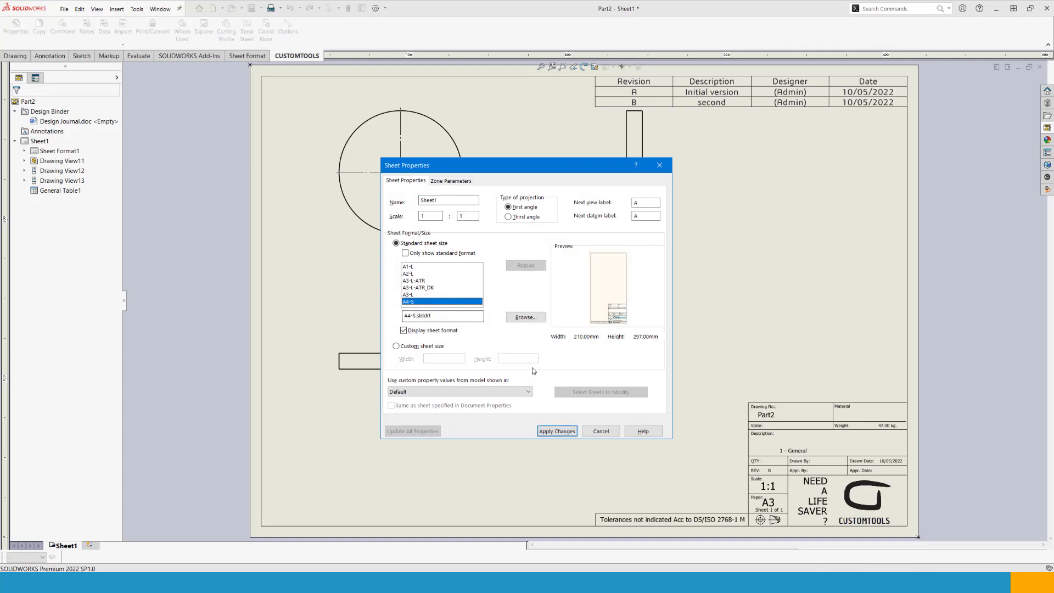
pyautogui.click(557, 430)
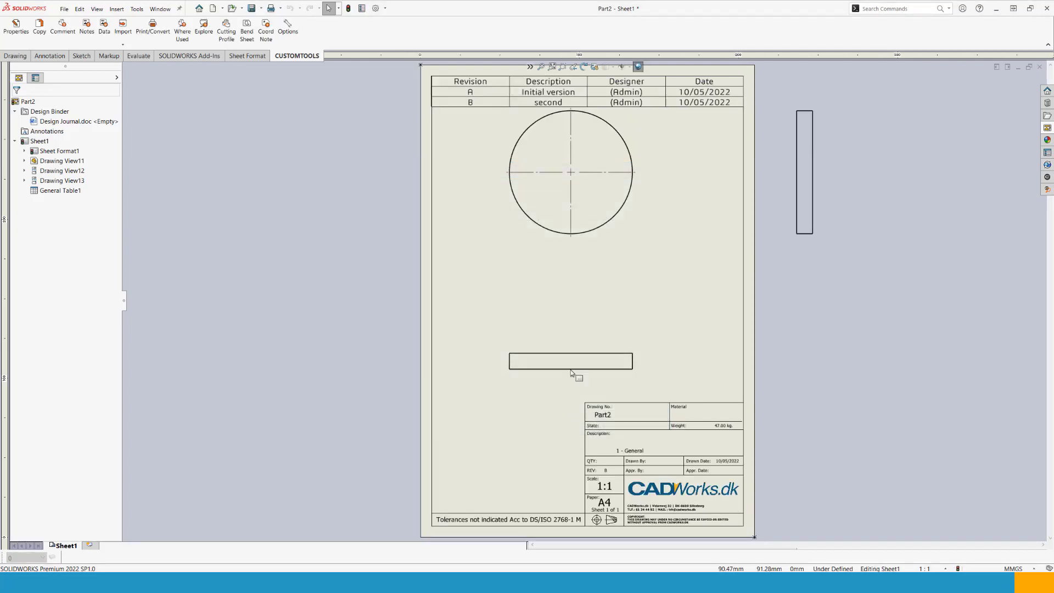
pyautogui.click(477, 102)
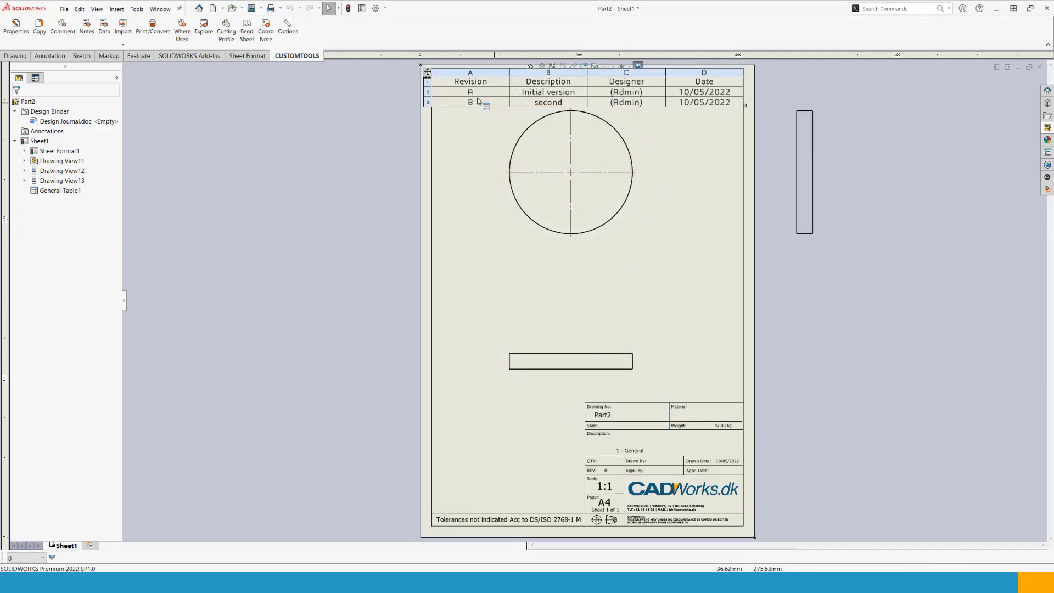
pyautogui.click(466, 176)
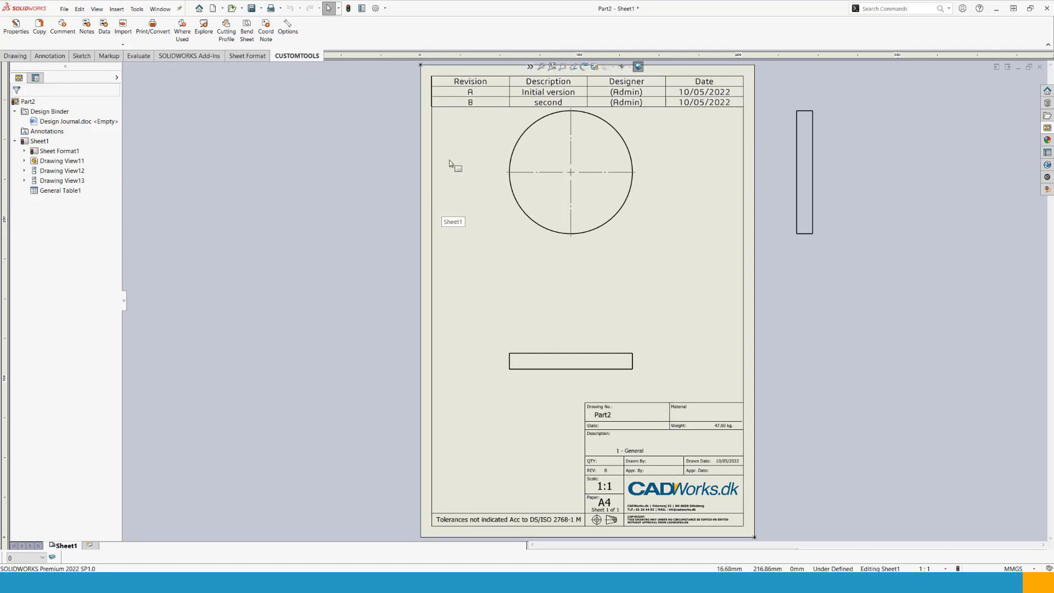